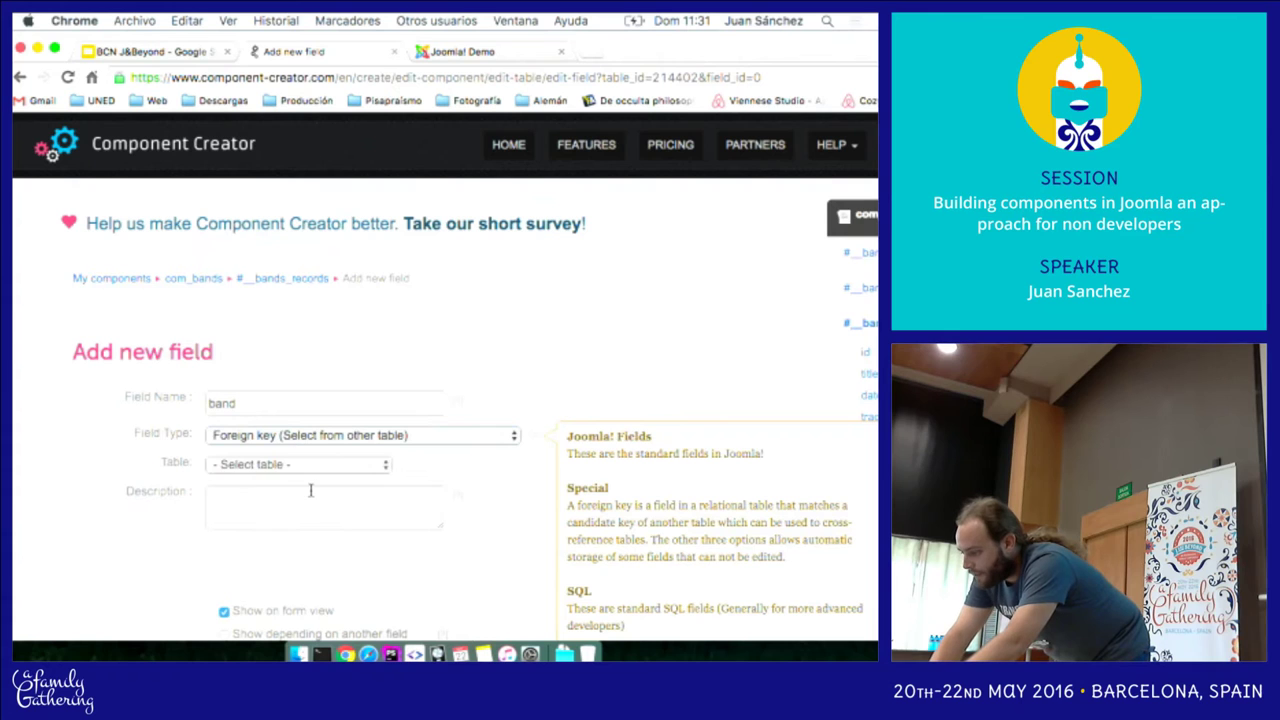
# - Link the band foreign key to the #__bands_bands table, using name, country and year as its field values
pyautogui.click(304, 467)
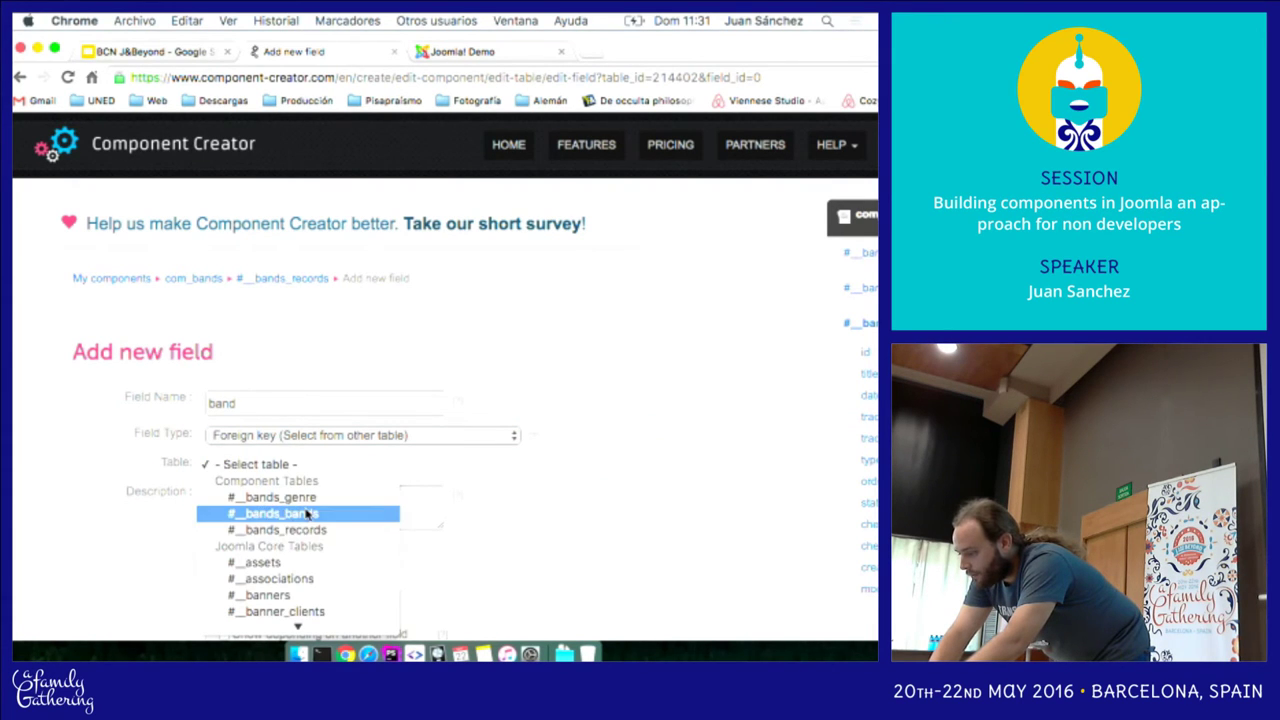
pyautogui.click(307, 513)
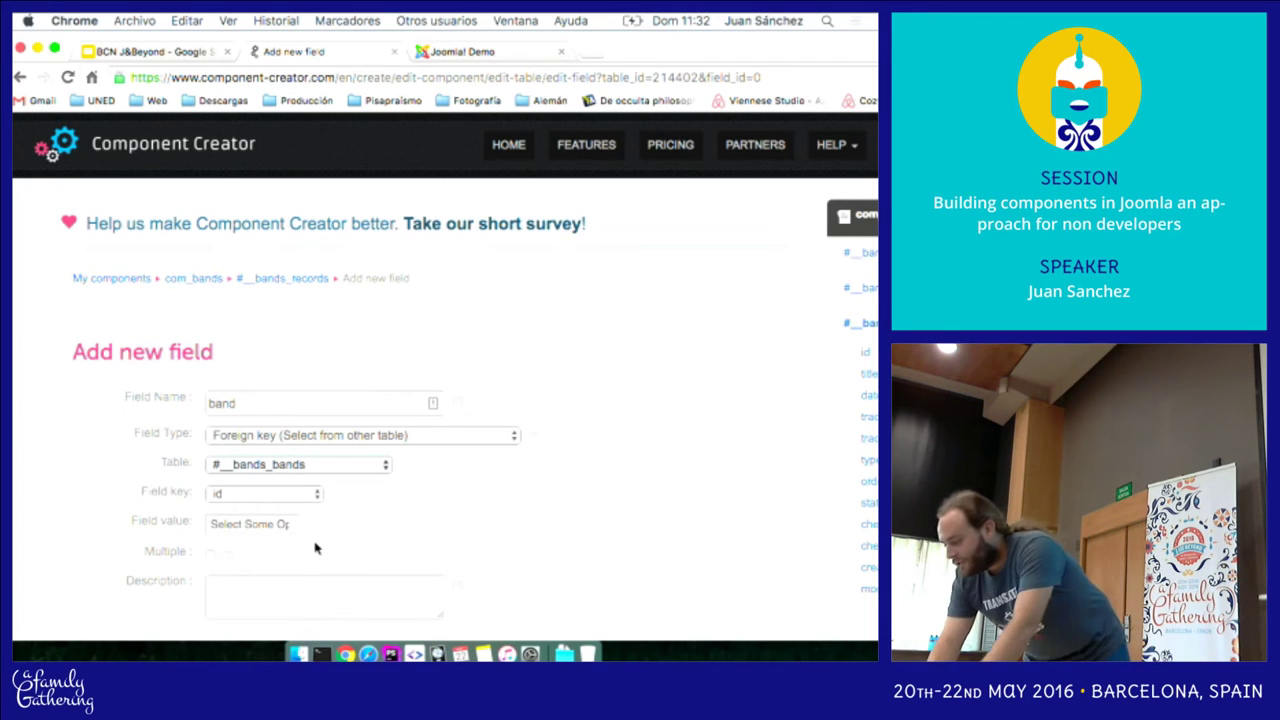
pyautogui.click(285, 526)
pyautogui.click(266, 567)
pyautogui.click(286, 527)
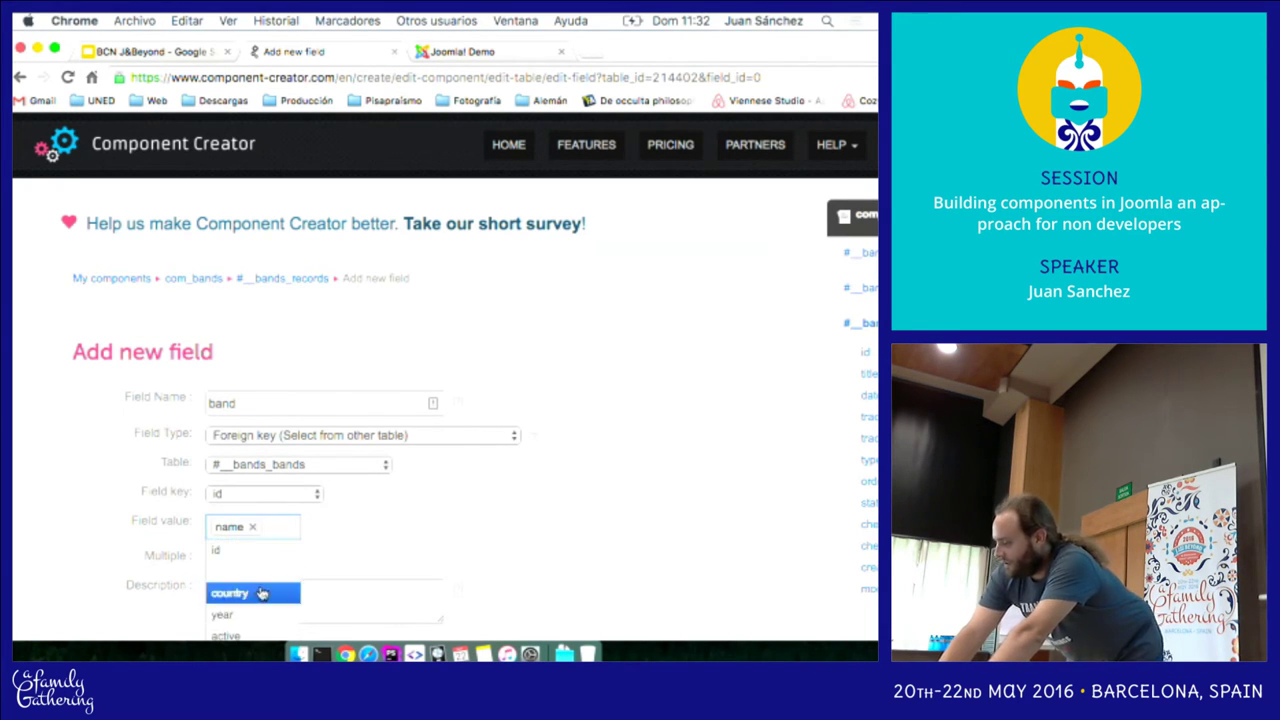
pyautogui.click(265, 591)
pyautogui.click(277, 549)
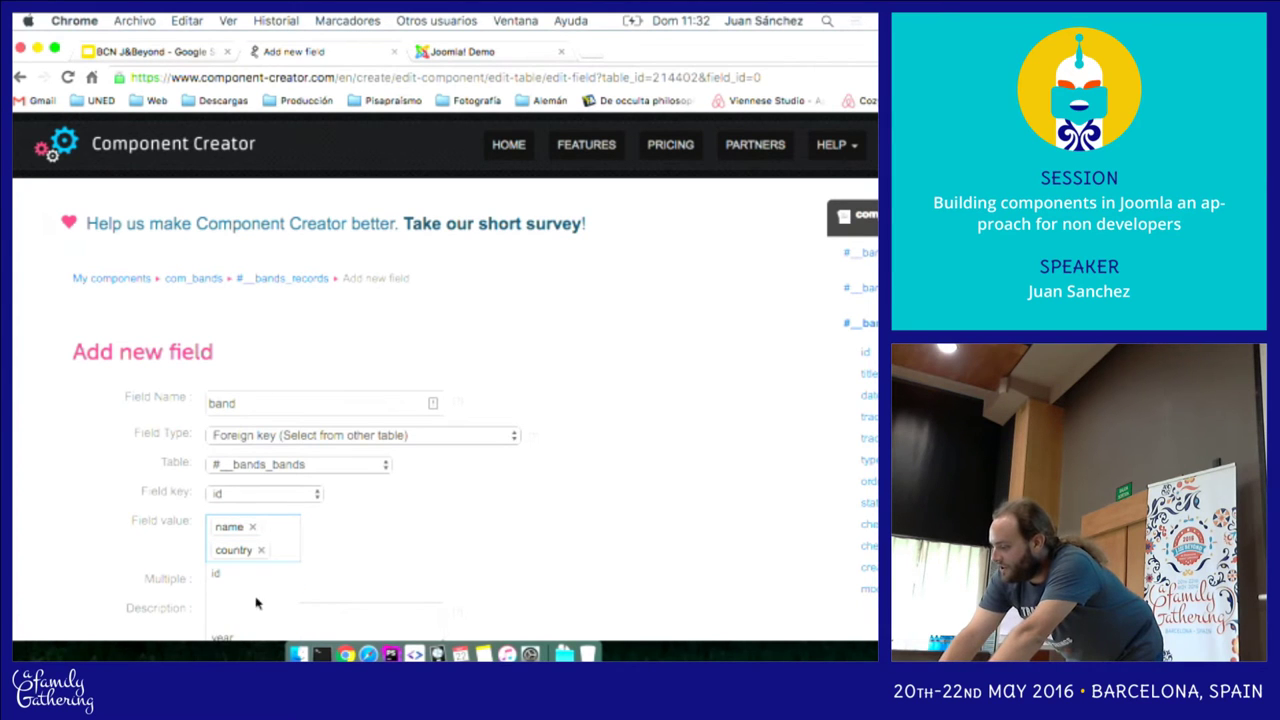
pyautogui.click(237, 638)
pyautogui.click(436, 535)
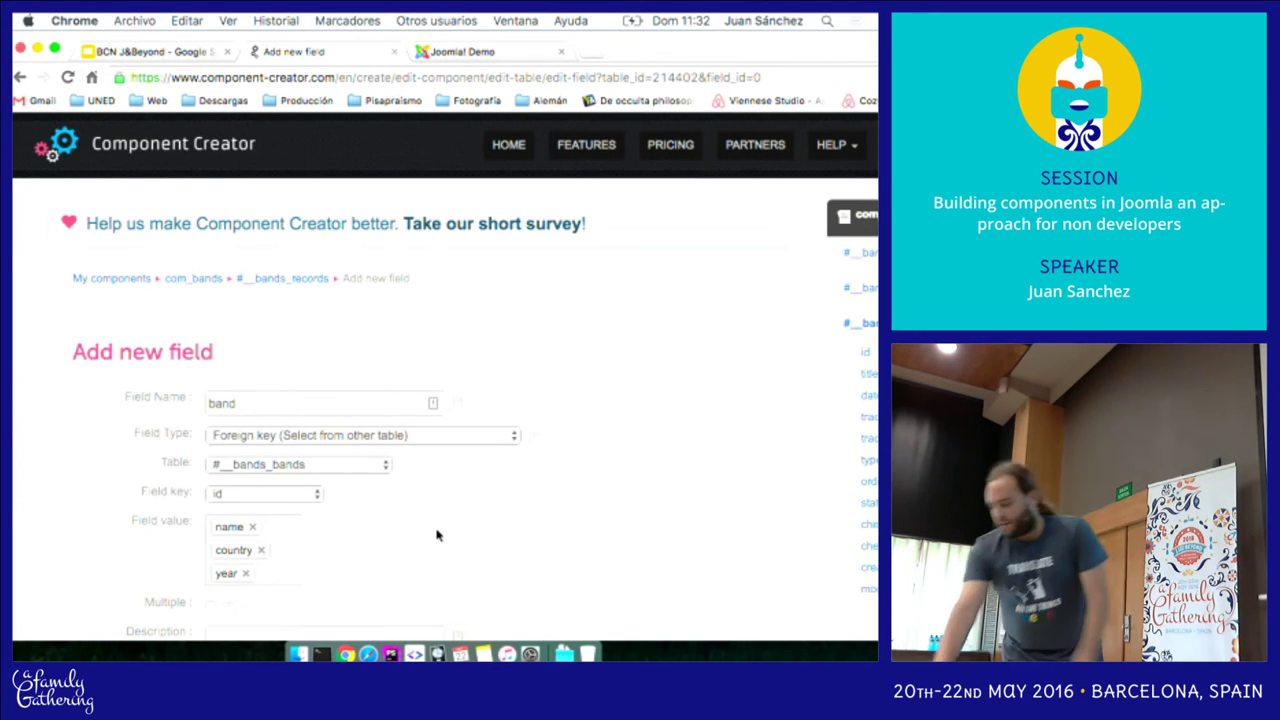
# - Show the band field on the list view, include it in text searches, add a list filter, and add the field
pyautogui.scroll(-10, 436, 535)
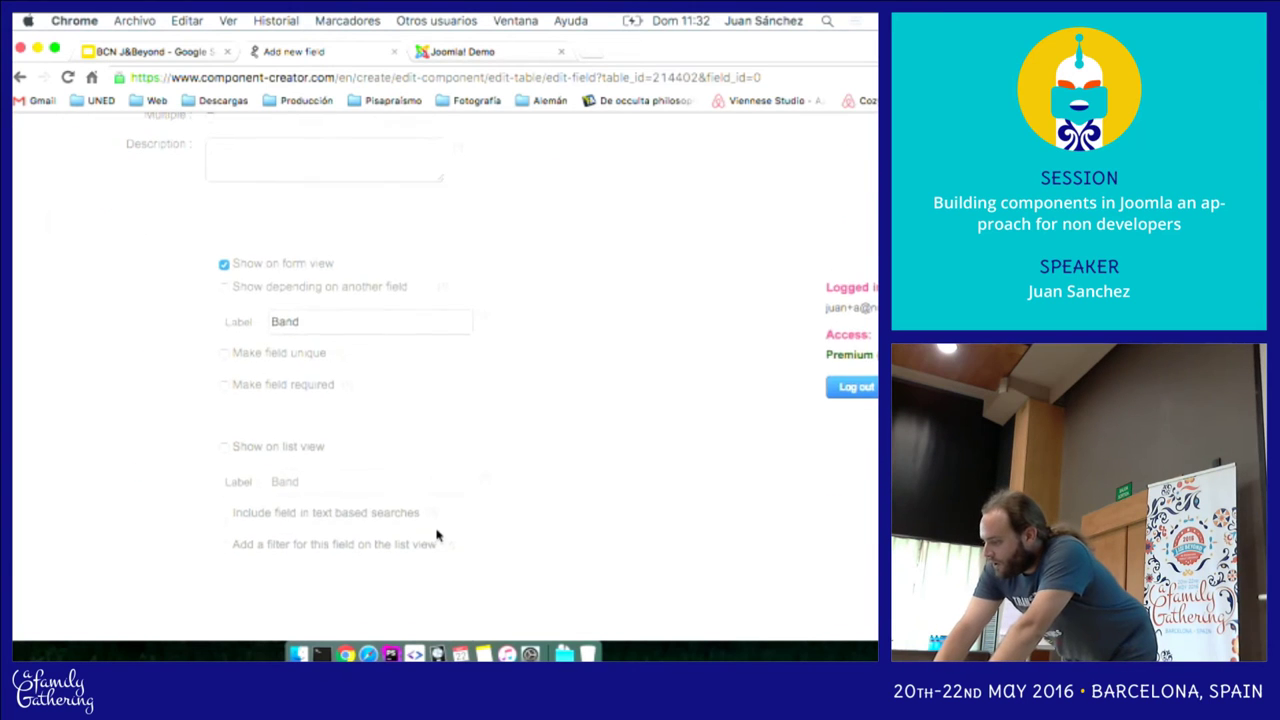
pyautogui.click(224, 446)
pyautogui.click(224, 511)
pyautogui.click(224, 543)
pyautogui.scroll(-4, 227, 523)
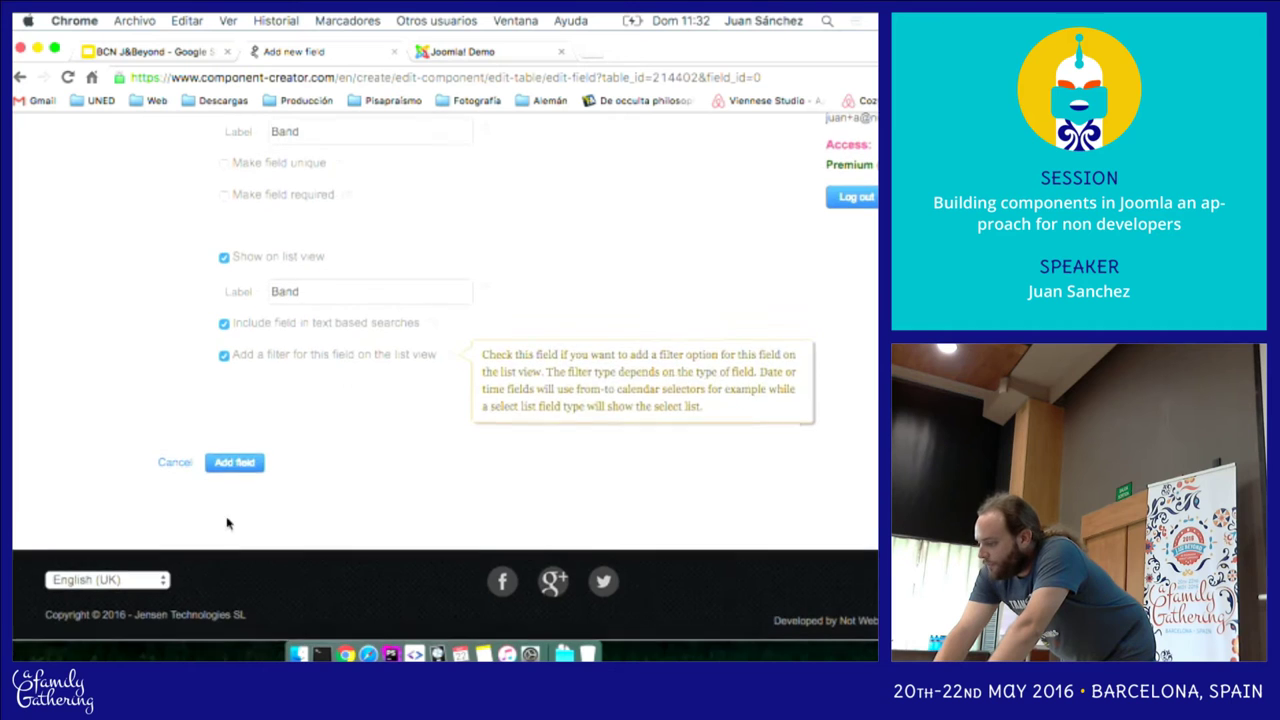
pyautogui.click(243, 466)
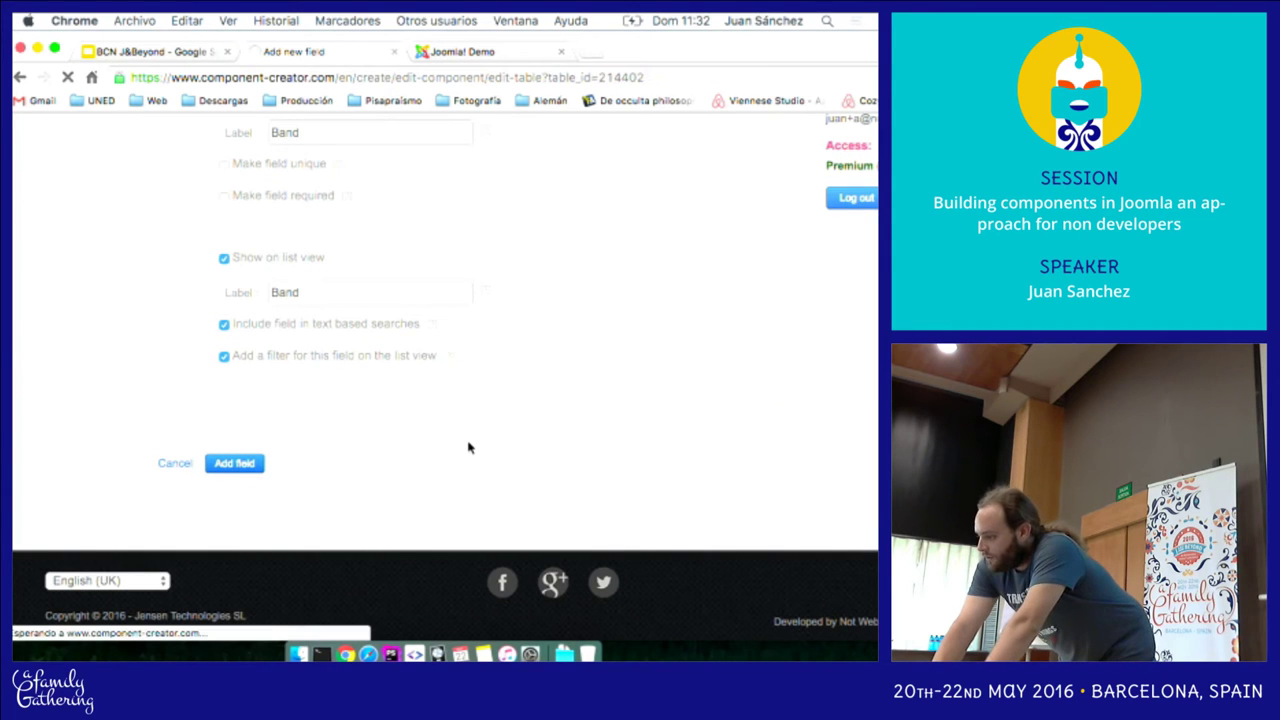
# - Return to My components, build com_bands and save the package as com_bands-1.0.0.zip in the Escritorio folder
pyautogui.scroll(-3, 468, 447)
pyautogui.scroll(5, 468, 447)
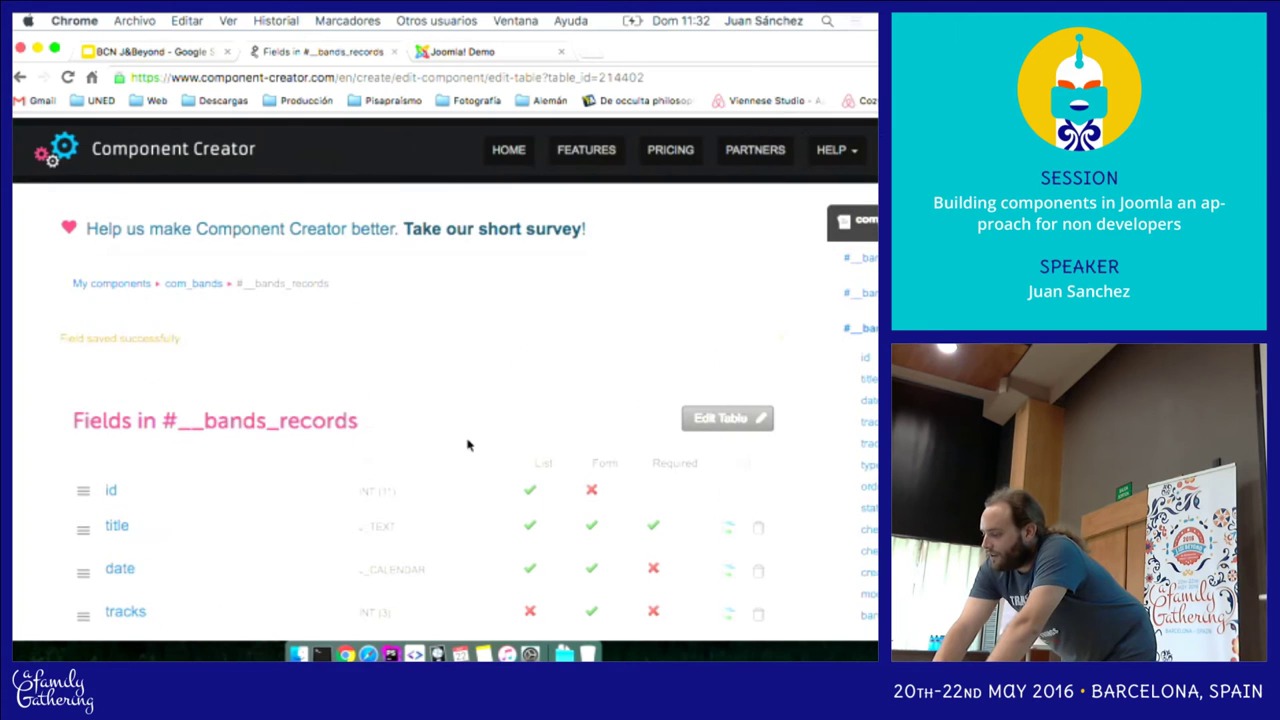
pyautogui.click(204, 290)
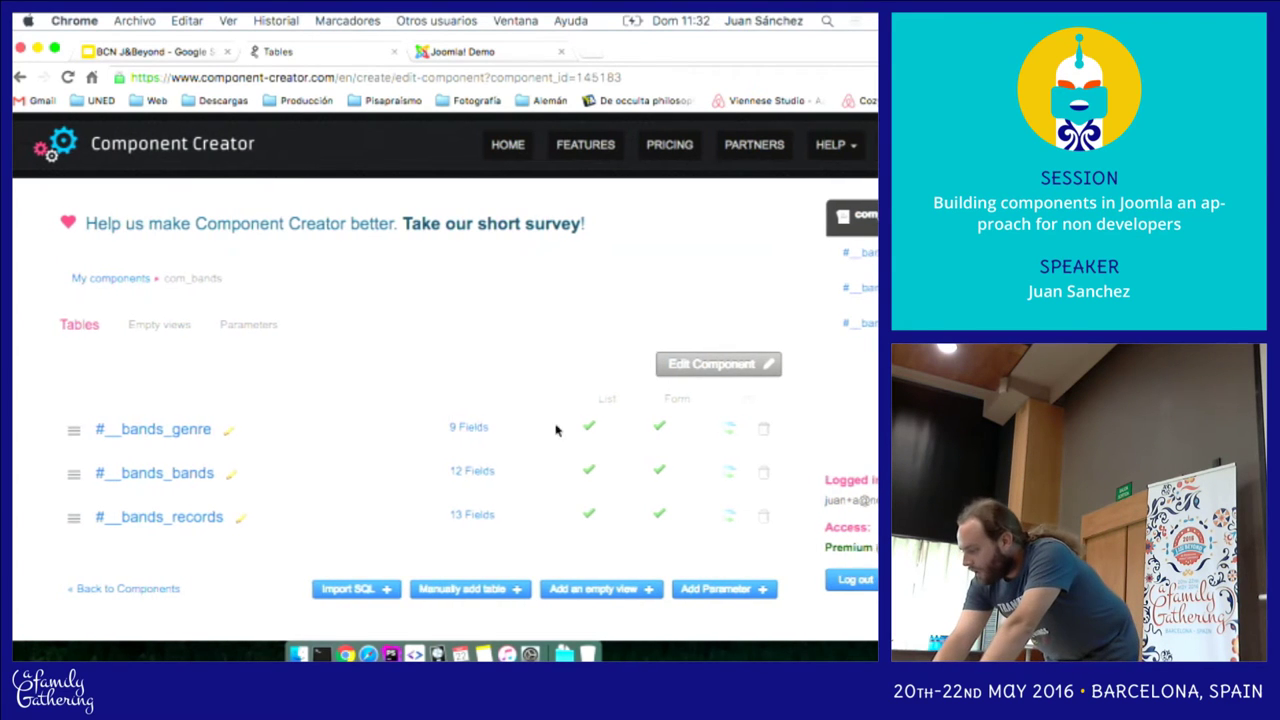
pyautogui.scroll(-1, 544, 474)
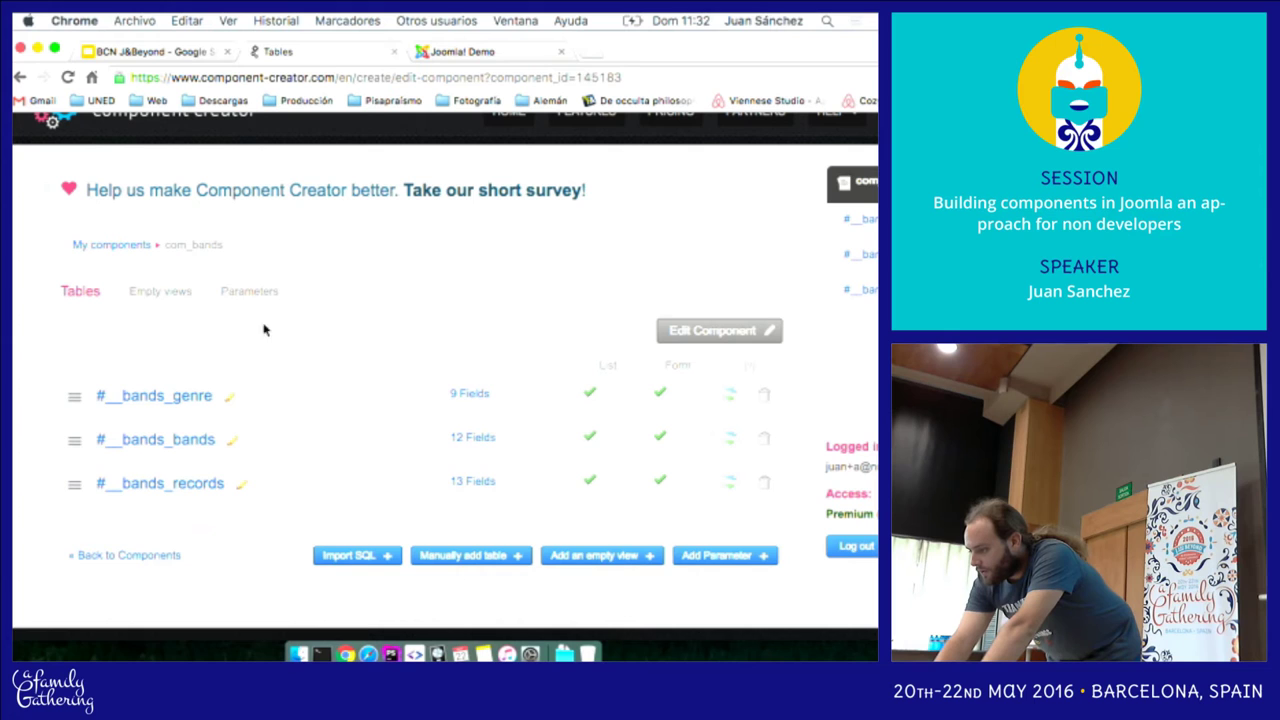
pyautogui.click(118, 245)
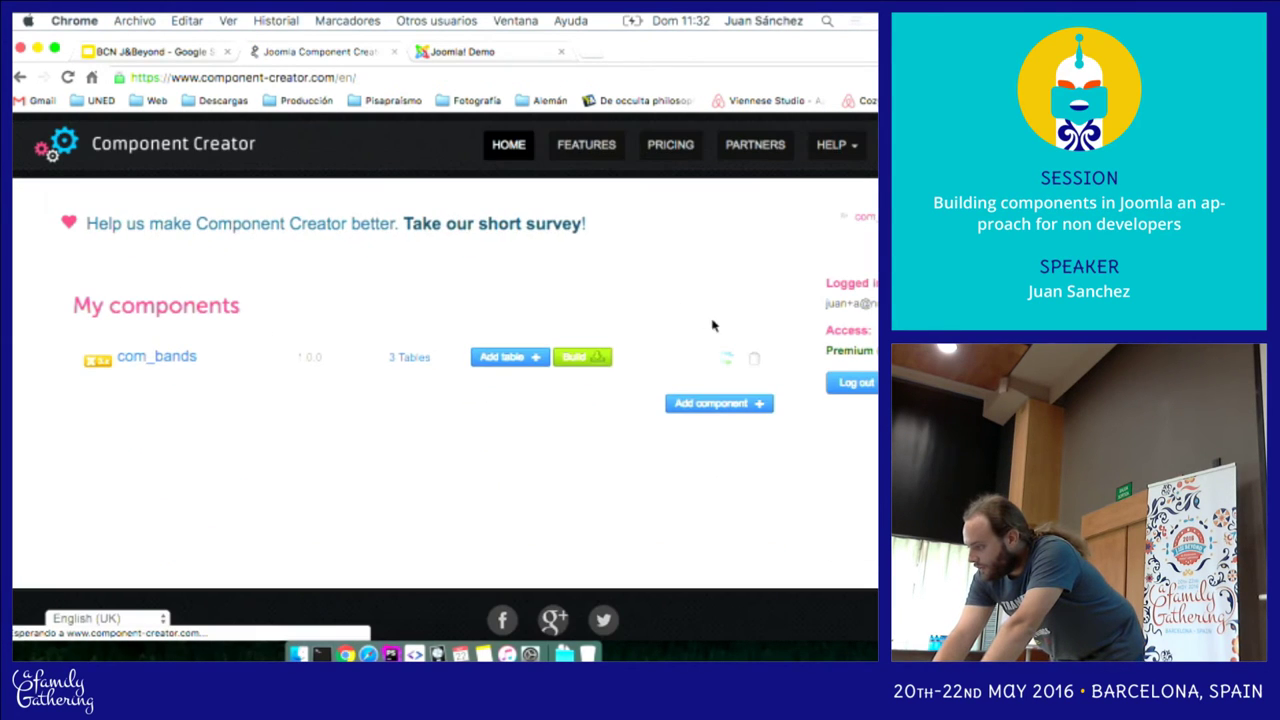
pyautogui.click(583, 357)
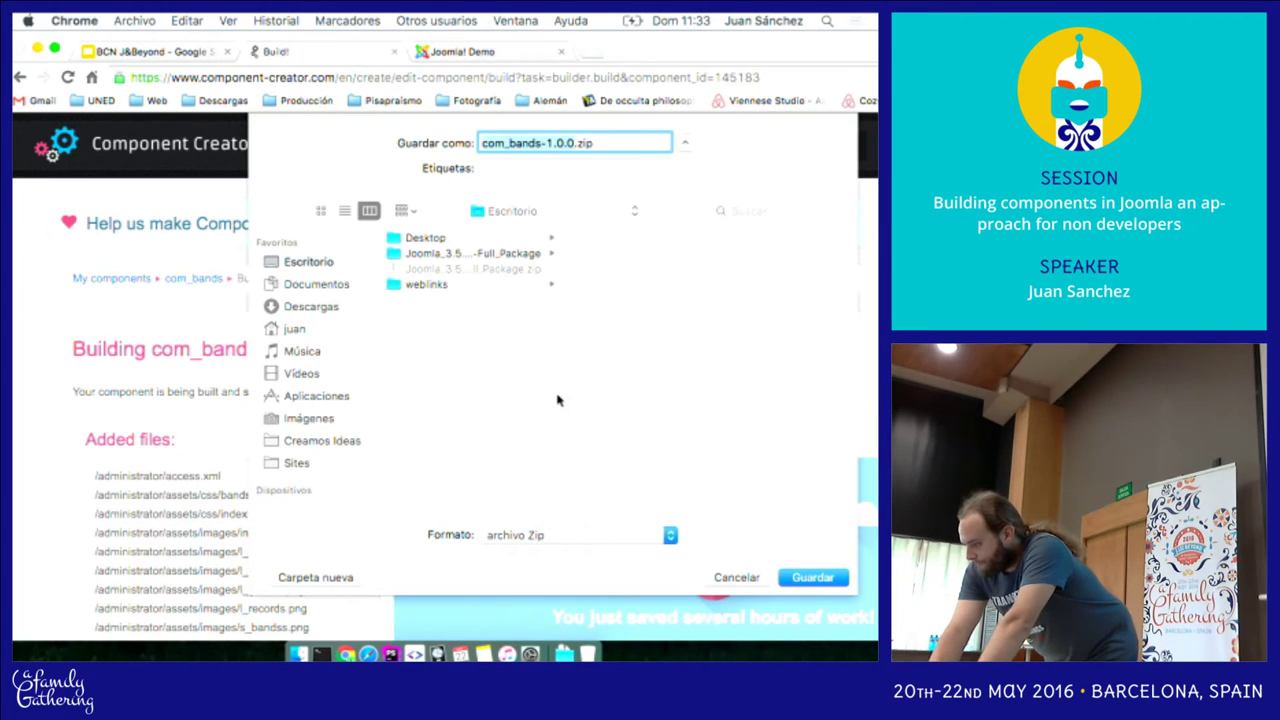
pyautogui.click(797, 576)
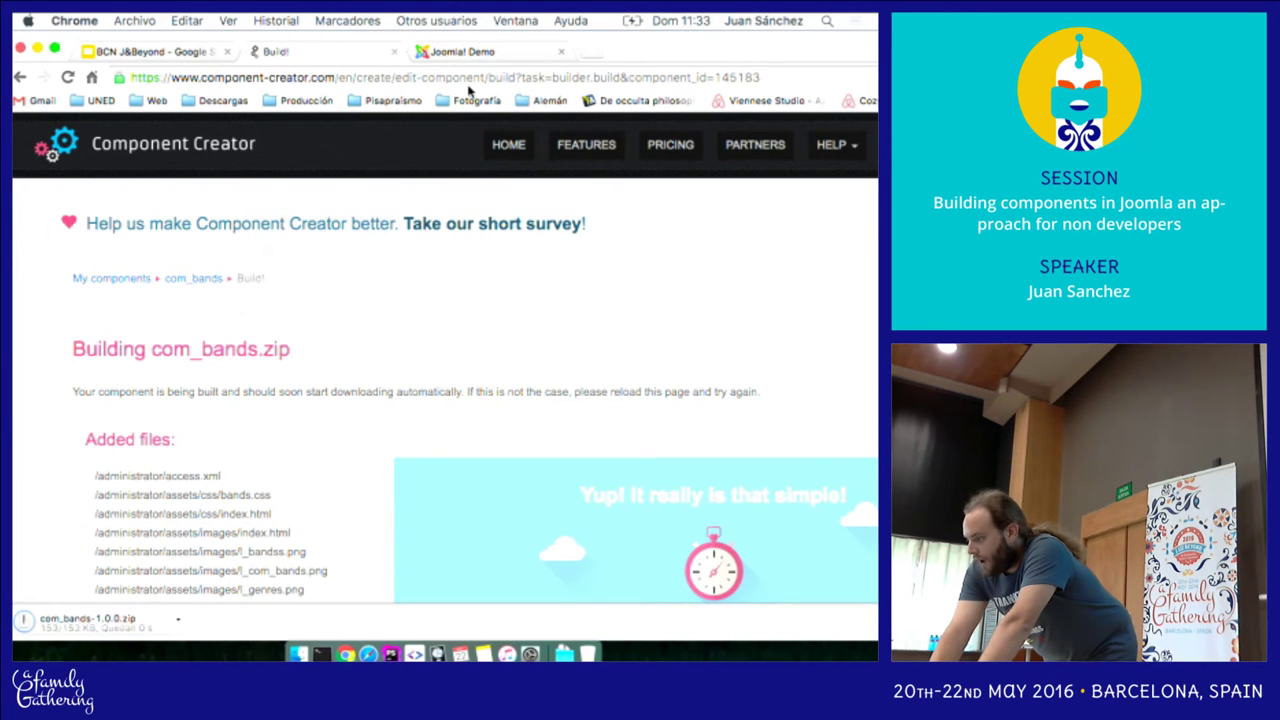
# - Switch to the Joomla demo site, launch a quick test drive and open its extension installation page
pyautogui.click(477, 52)
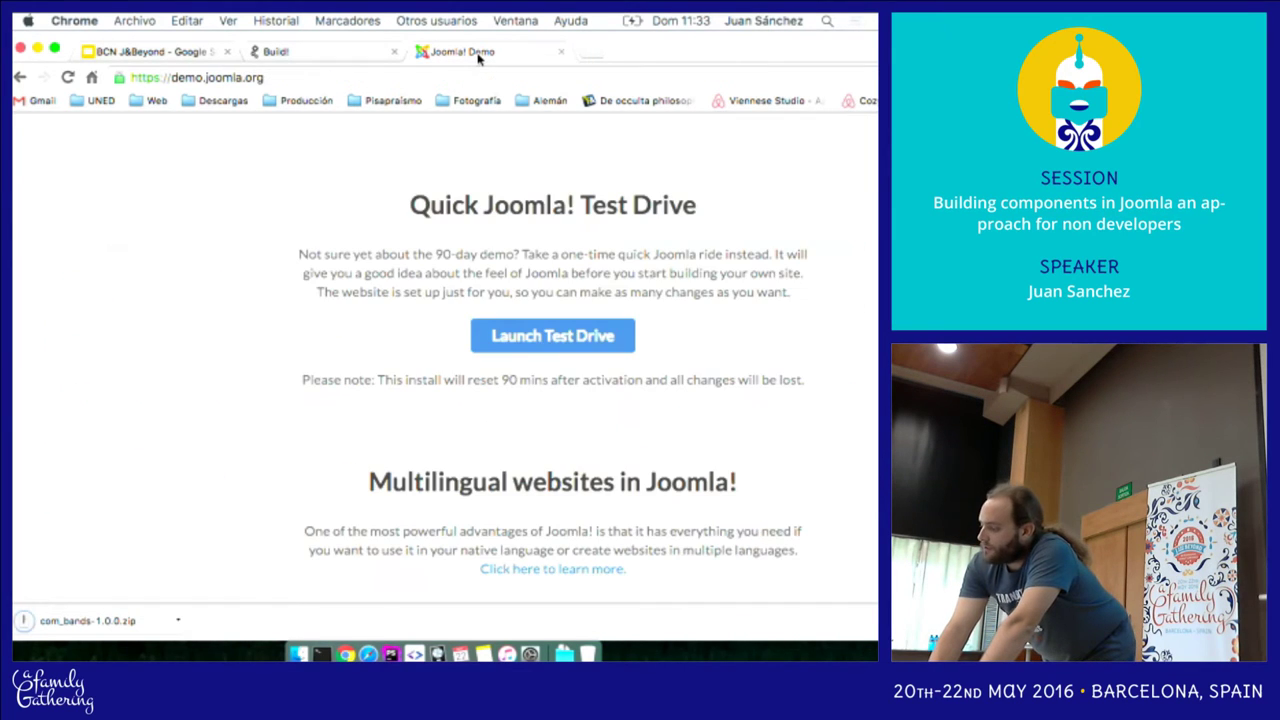
pyautogui.click(591, 341)
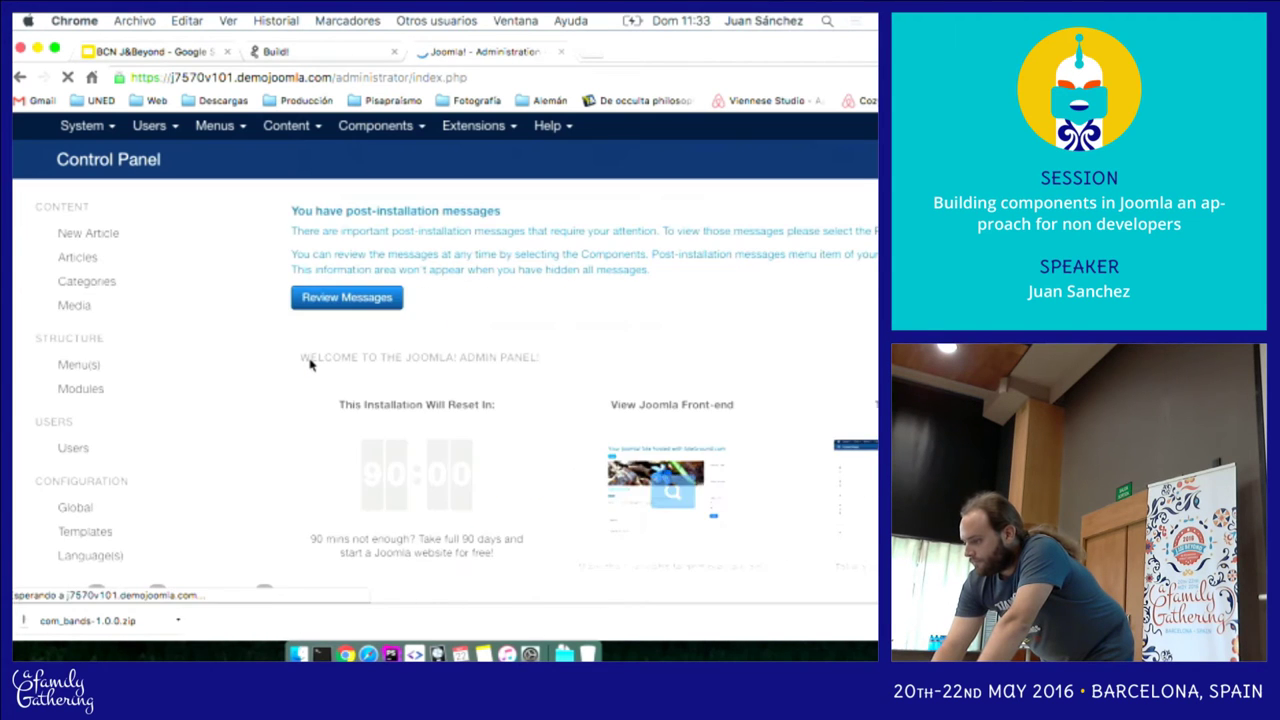
pyautogui.click(424, 125)
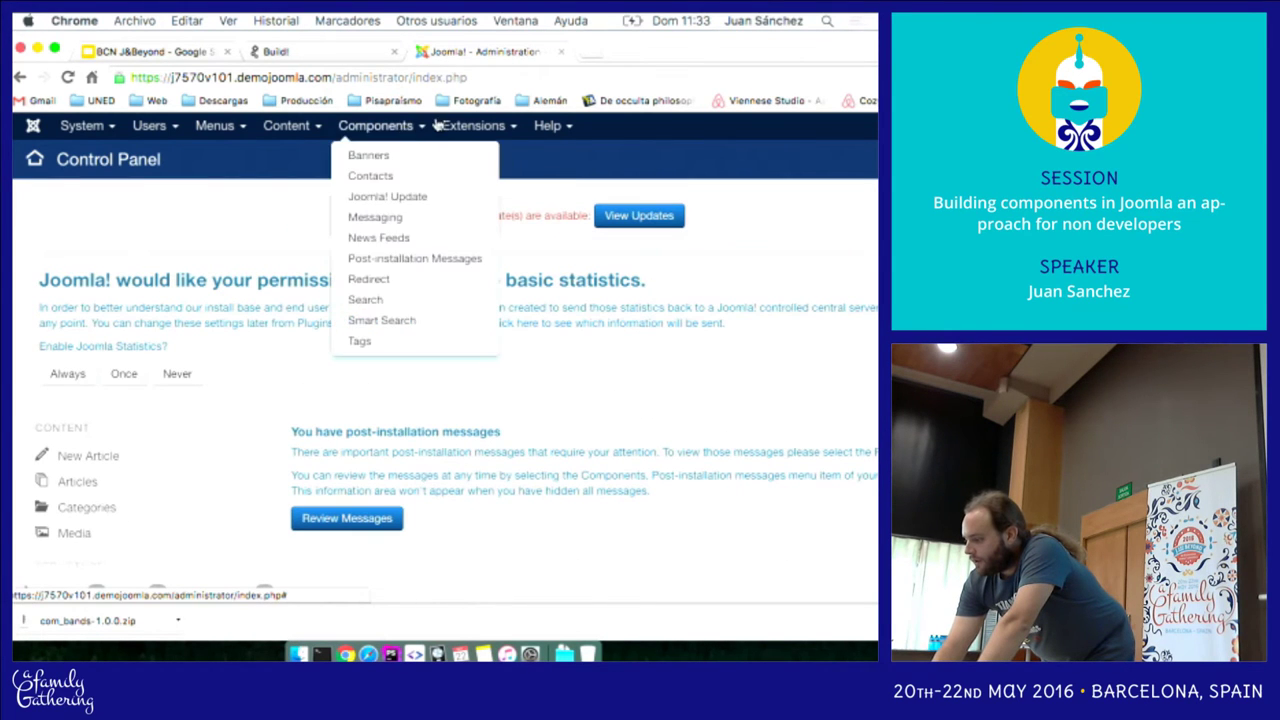
pyautogui.click(470, 157)
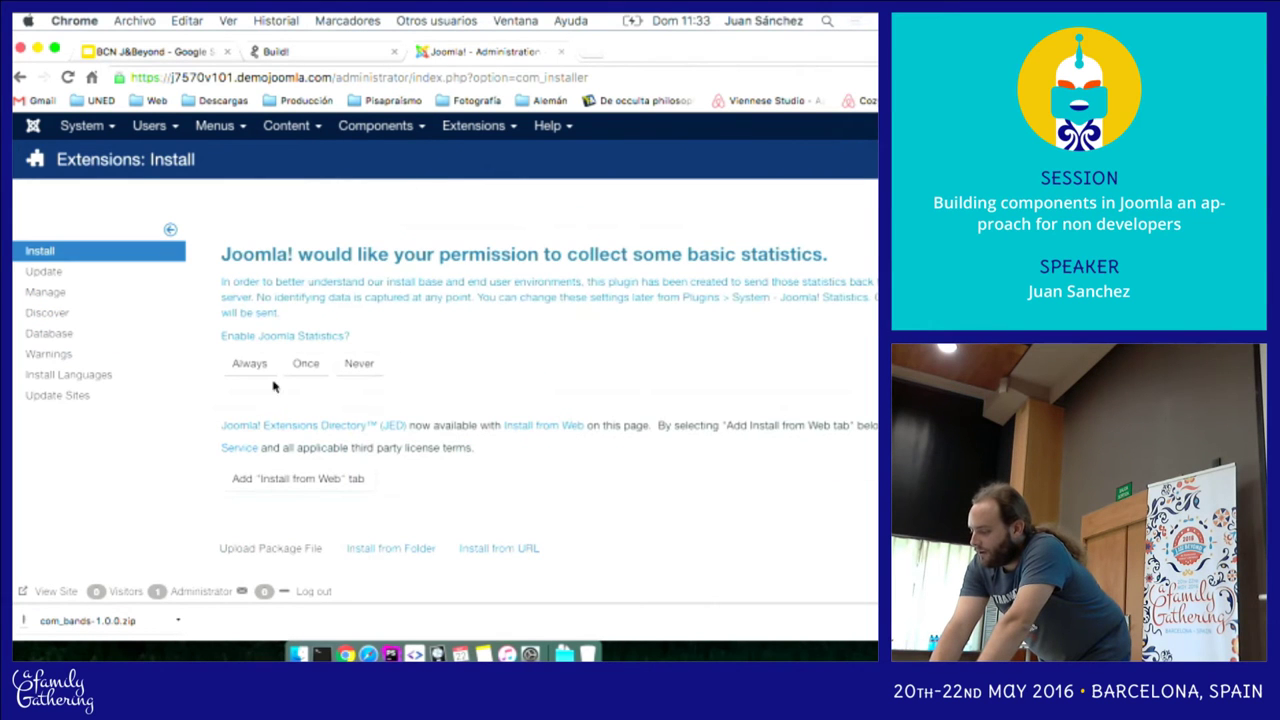
# - Allow the basic statistics collection once, and upload and install the com_bands-1.0.0.zip package
pyautogui.click(307, 366)
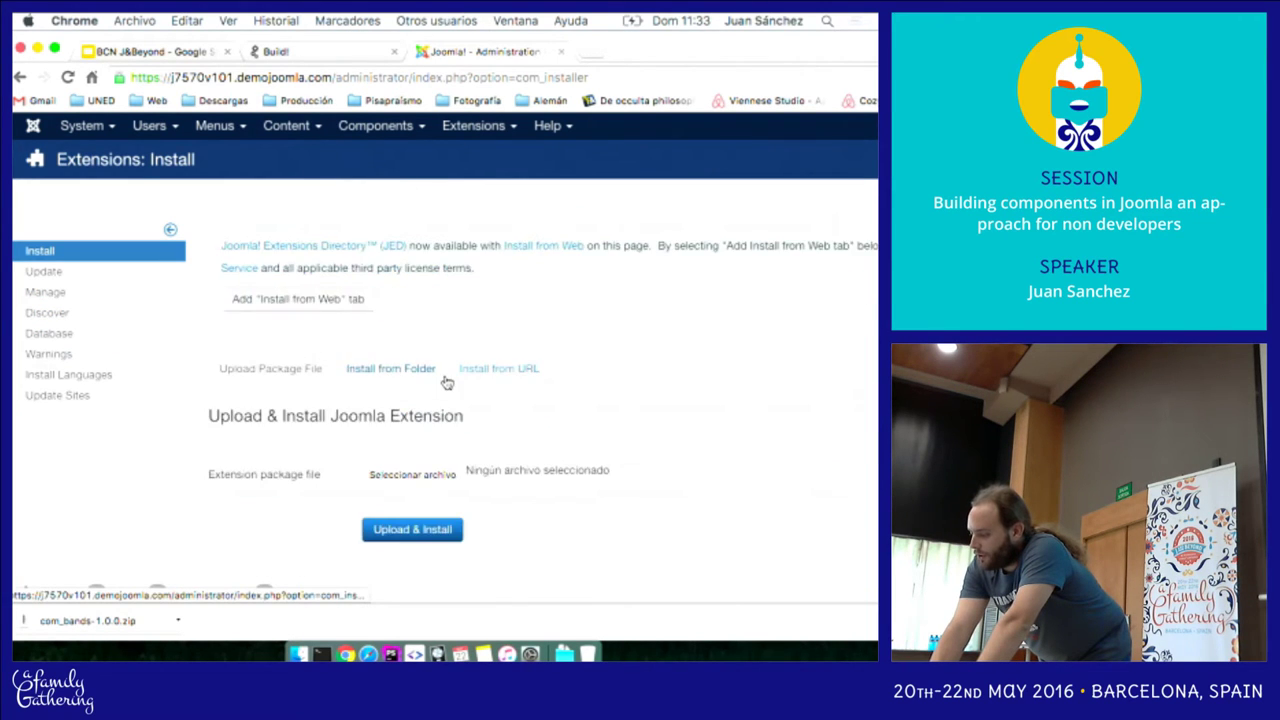
pyautogui.scroll(-1, 446, 383)
pyautogui.moveTo(68, 625); pyautogui.dragTo(395, 447)
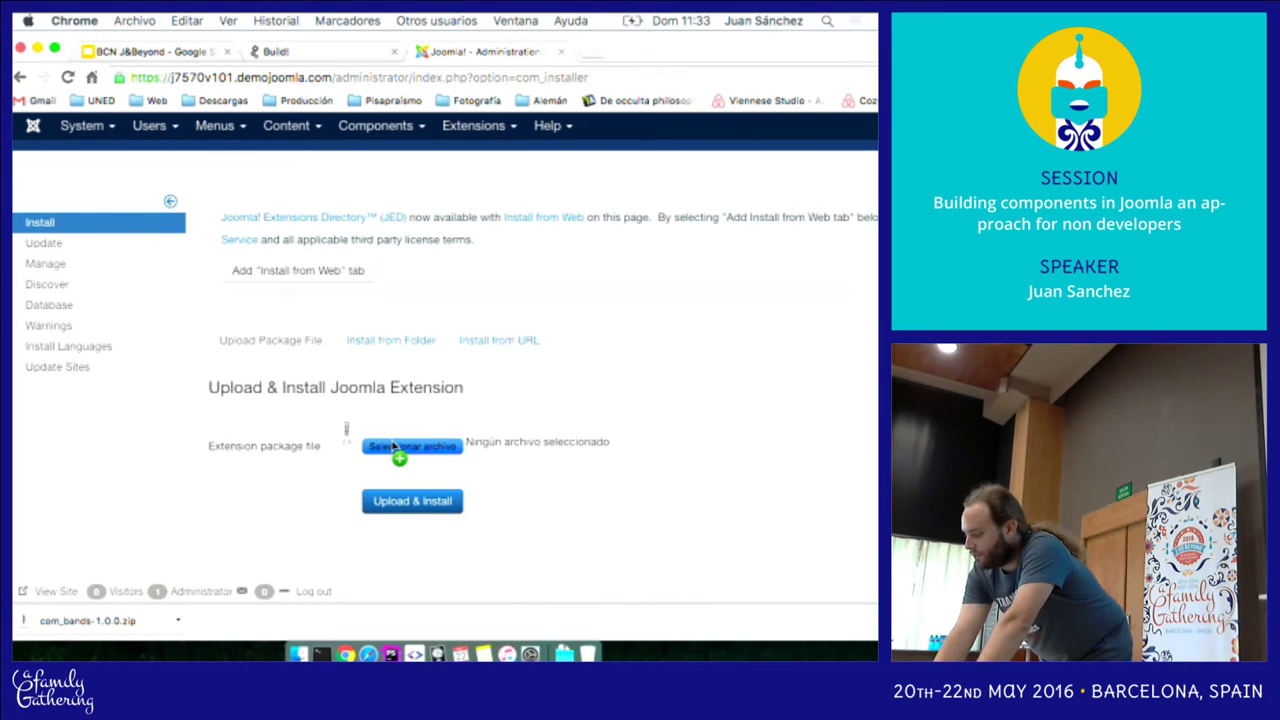
pyautogui.click(393, 505)
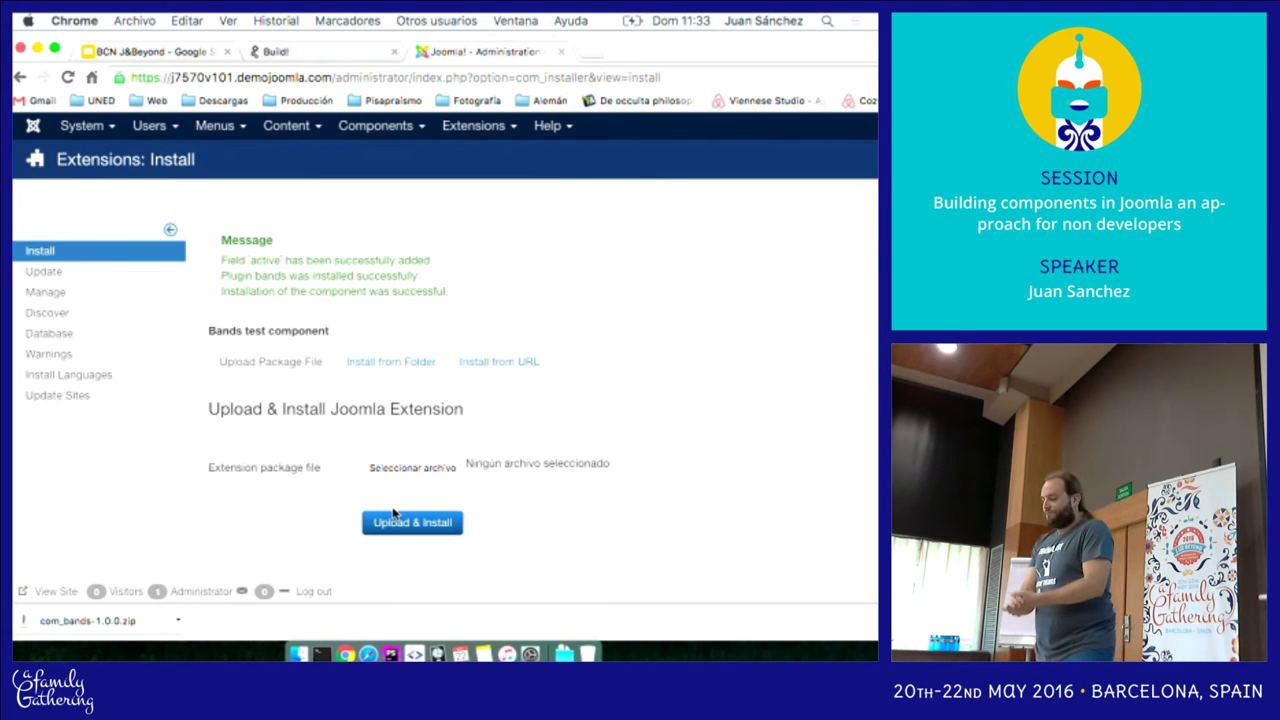
# - Open the Genres list of the installed Bands component
pyautogui.moveTo(375, 130)
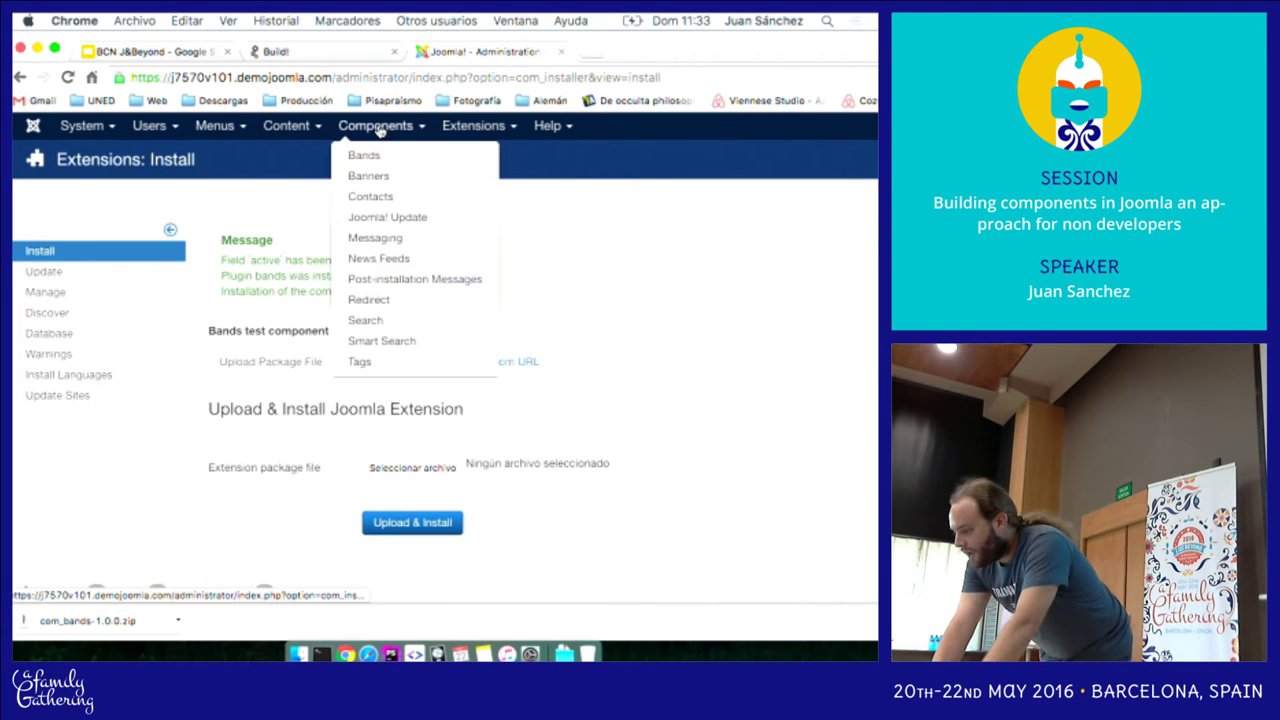
pyautogui.moveTo(410, 205)
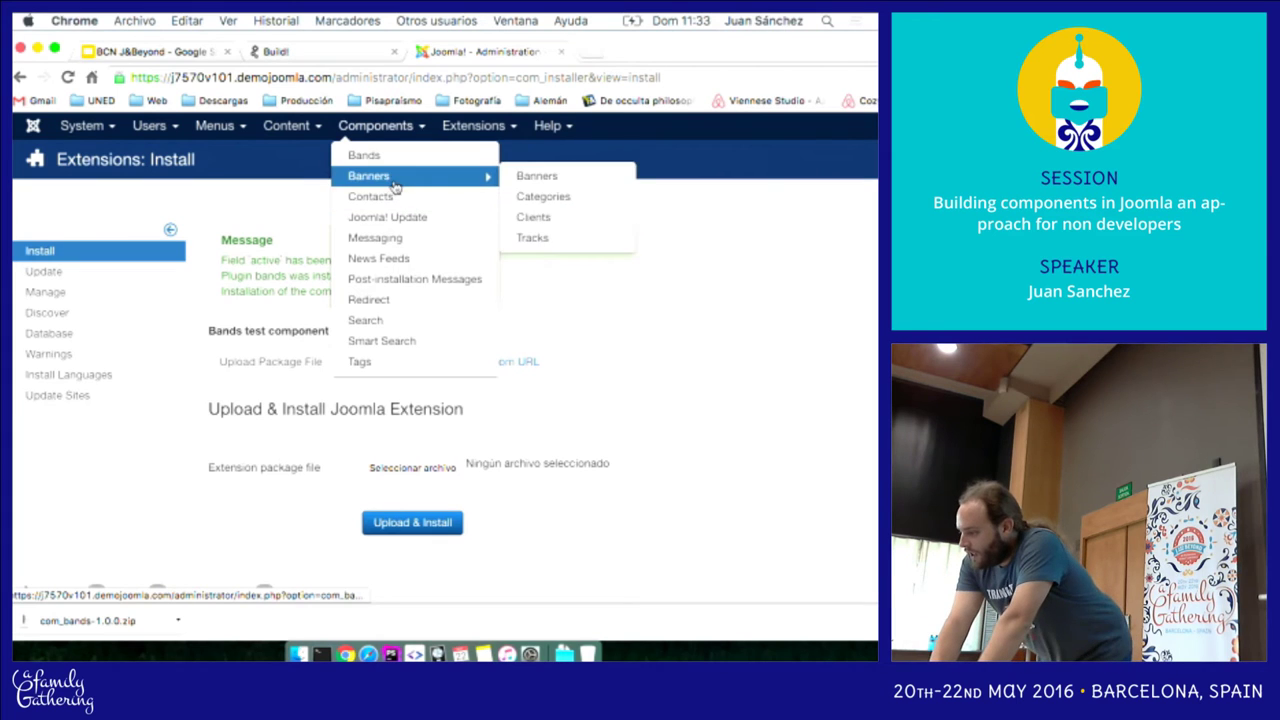
pyautogui.moveTo(396, 160)
pyautogui.click(515, 157)
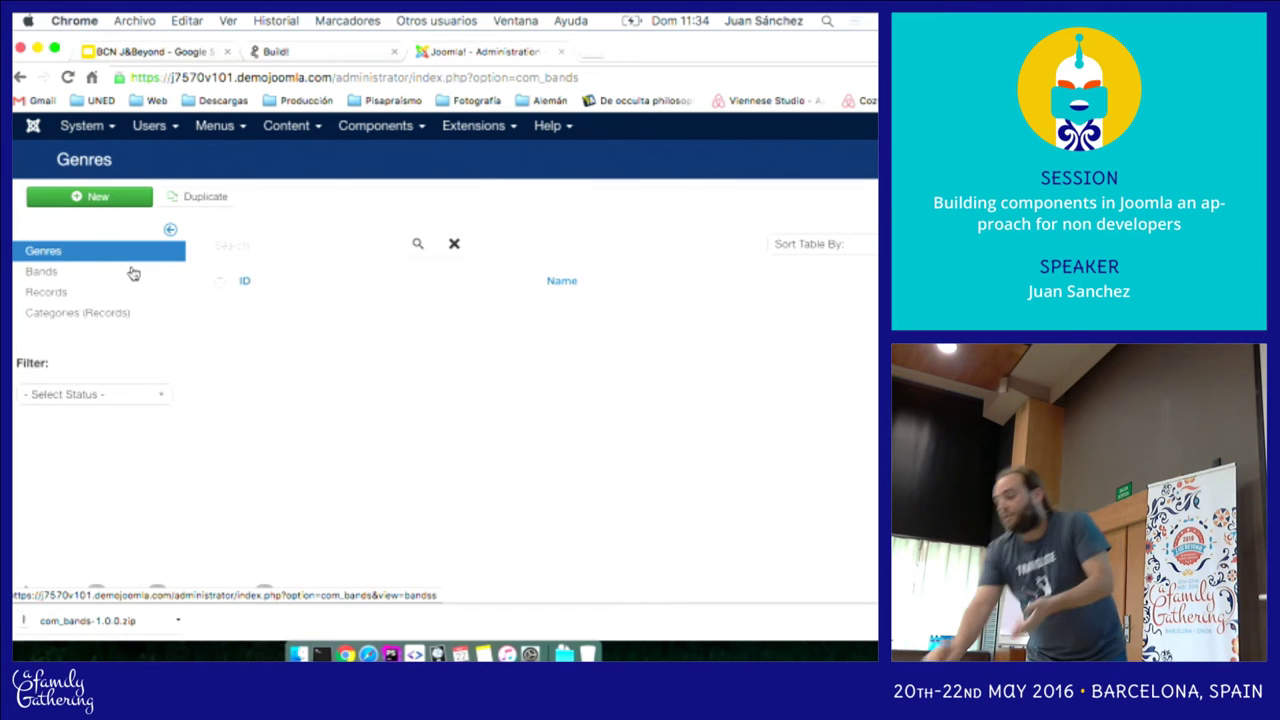
# - Switch to Component Creator and examine the settings of the type field in the #__bands_records table
pyautogui.click(297, 53)
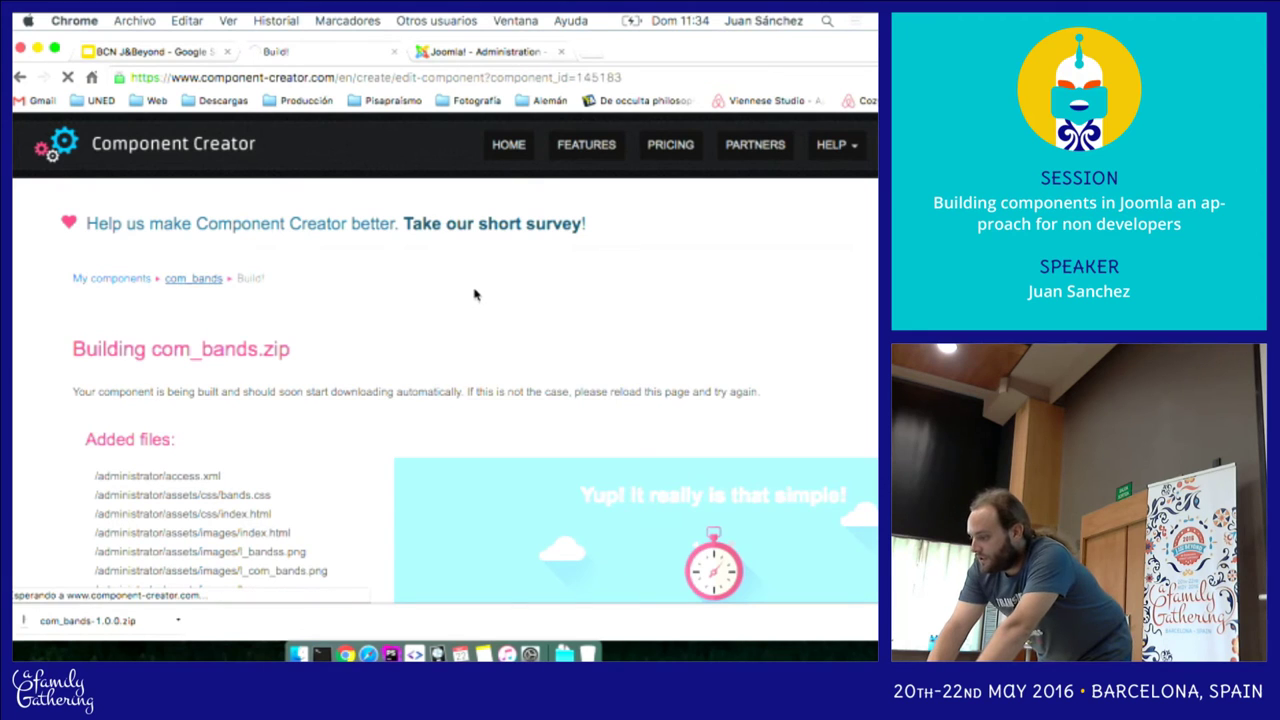
pyautogui.scroll(-2, 525, 368)
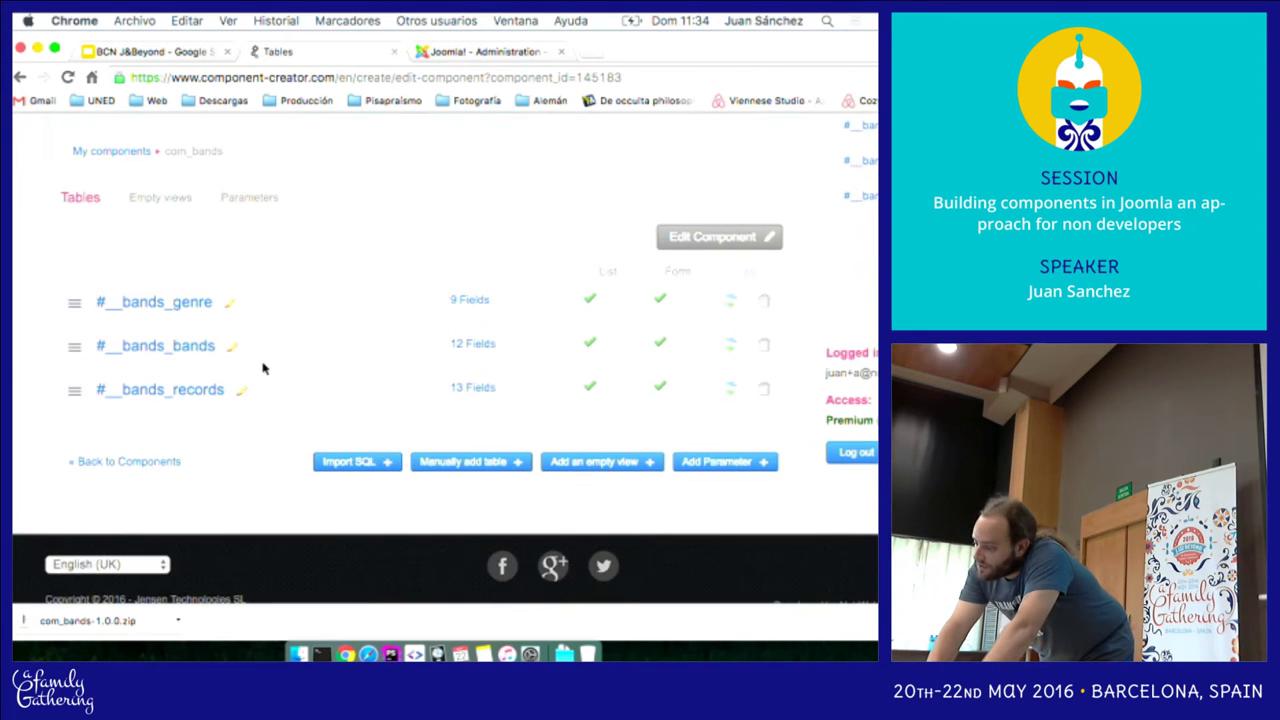
pyautogui.click(193, 390)
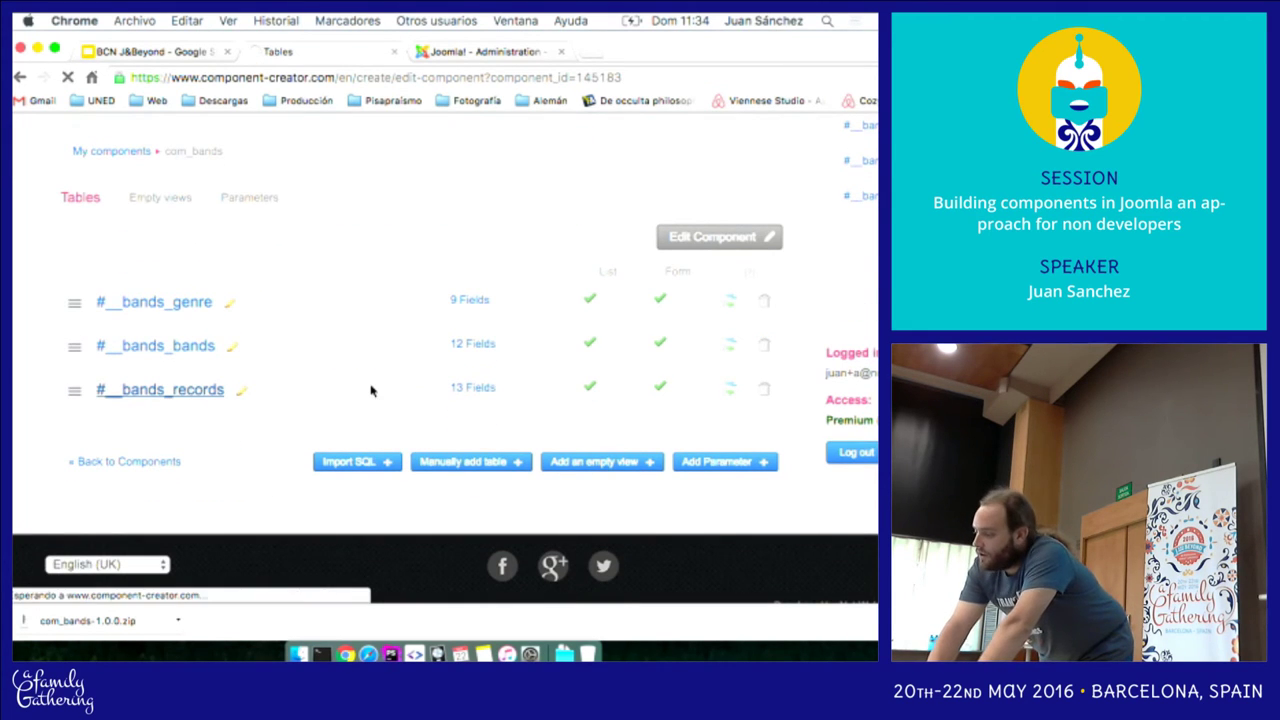
pyautogui.scroll(-5, 370, 390)
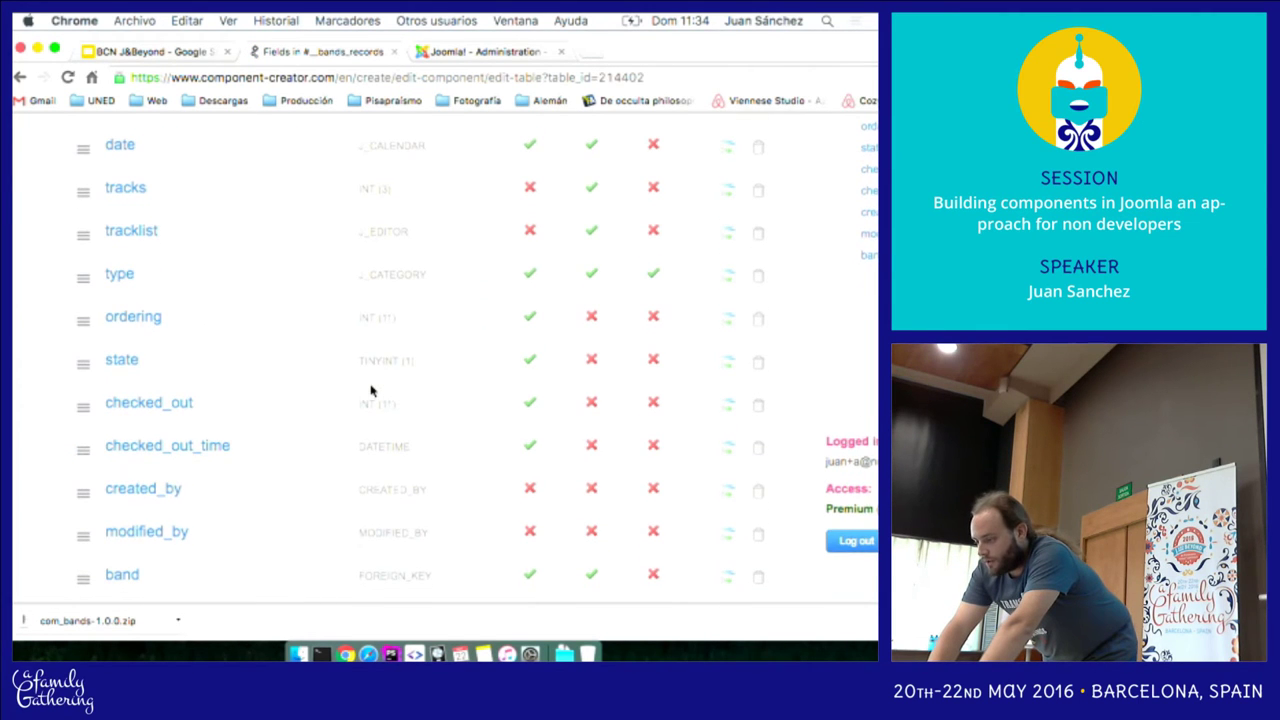
pyautogui.click(138, 278)
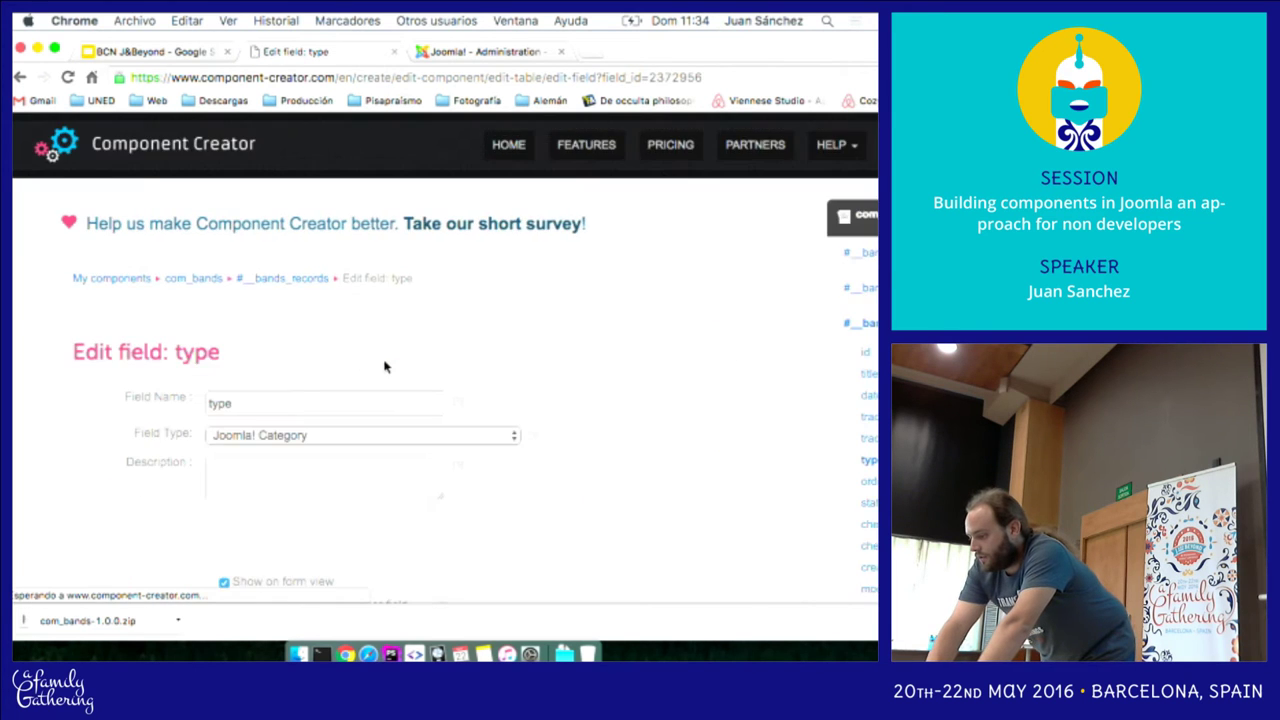
pyautogui.click(431, 307)
pyautogui.click(431, 307)
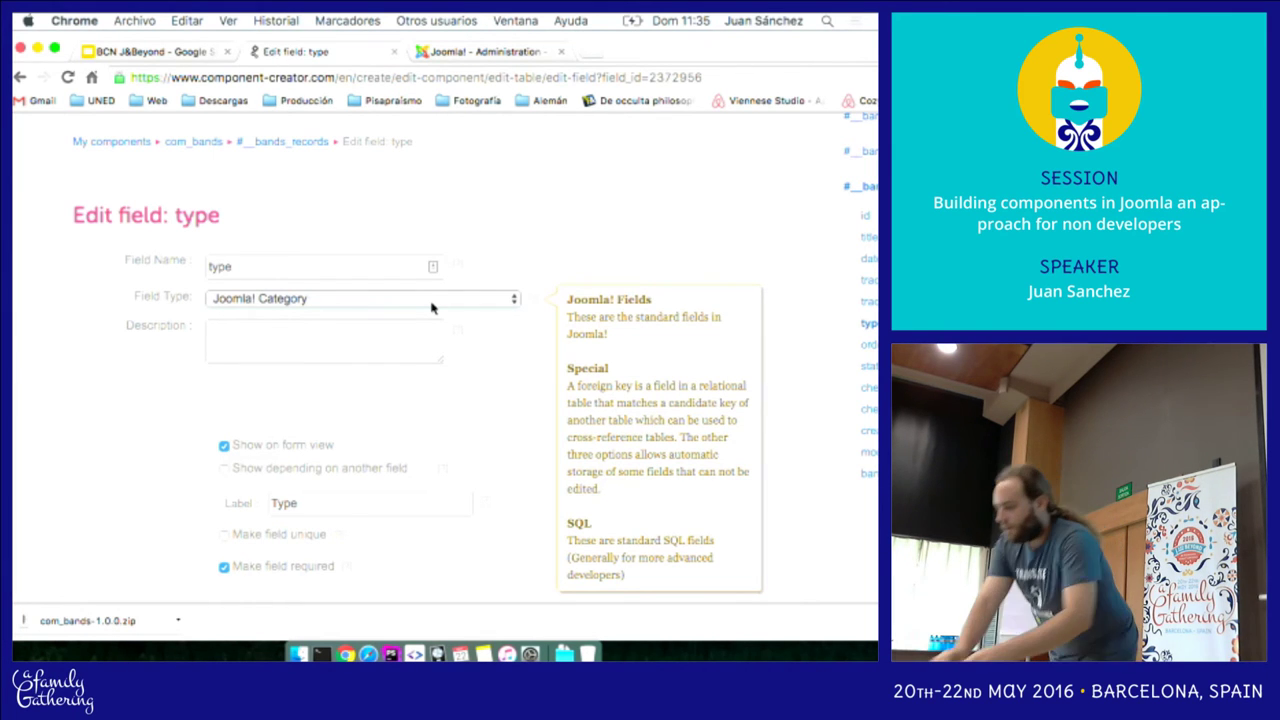
# - Switch back to the Joomla administration, create a genre named Rock, and save and close it
pyautogui.click(503, 51)
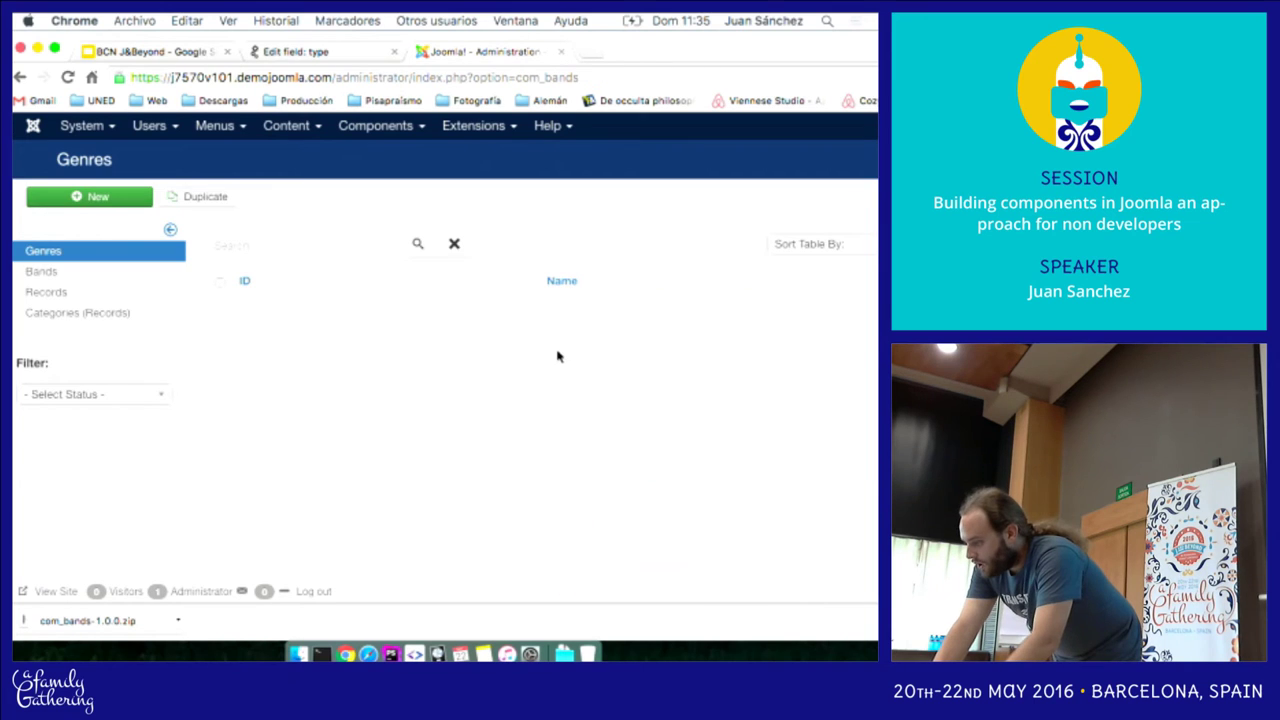
pyautogui.click(96, 200)
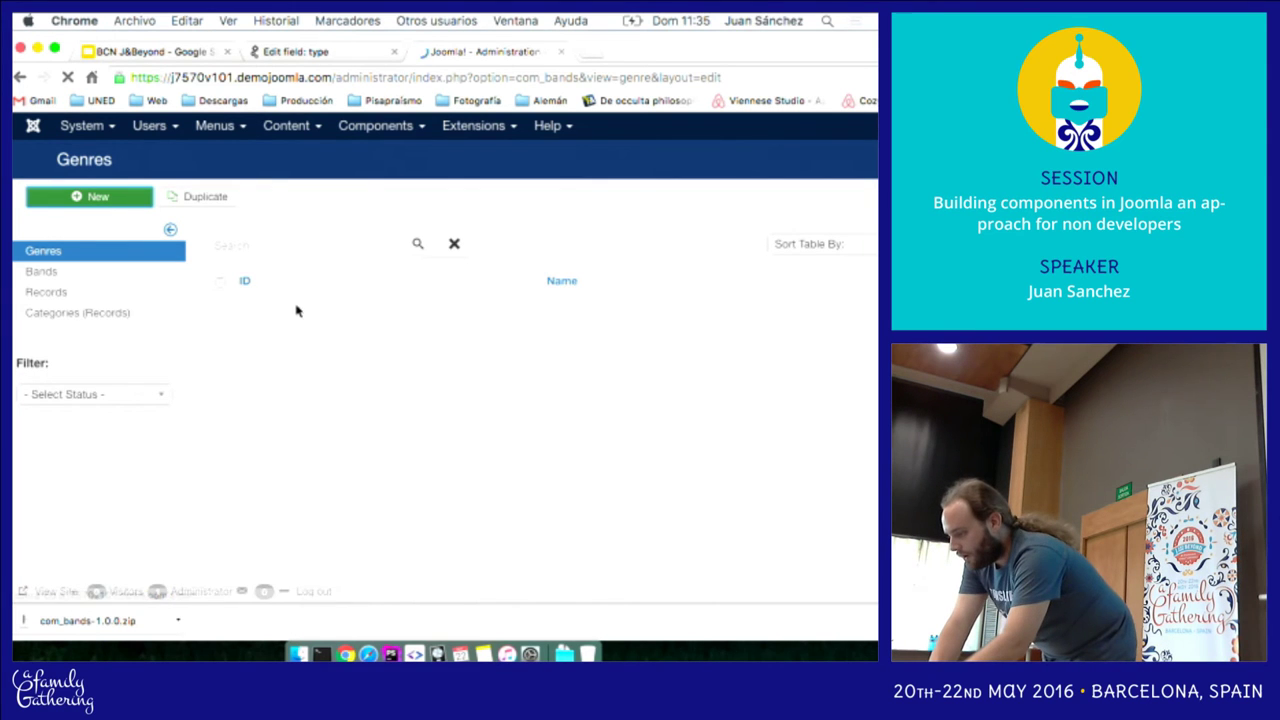
pyautogui.click(238, 281)
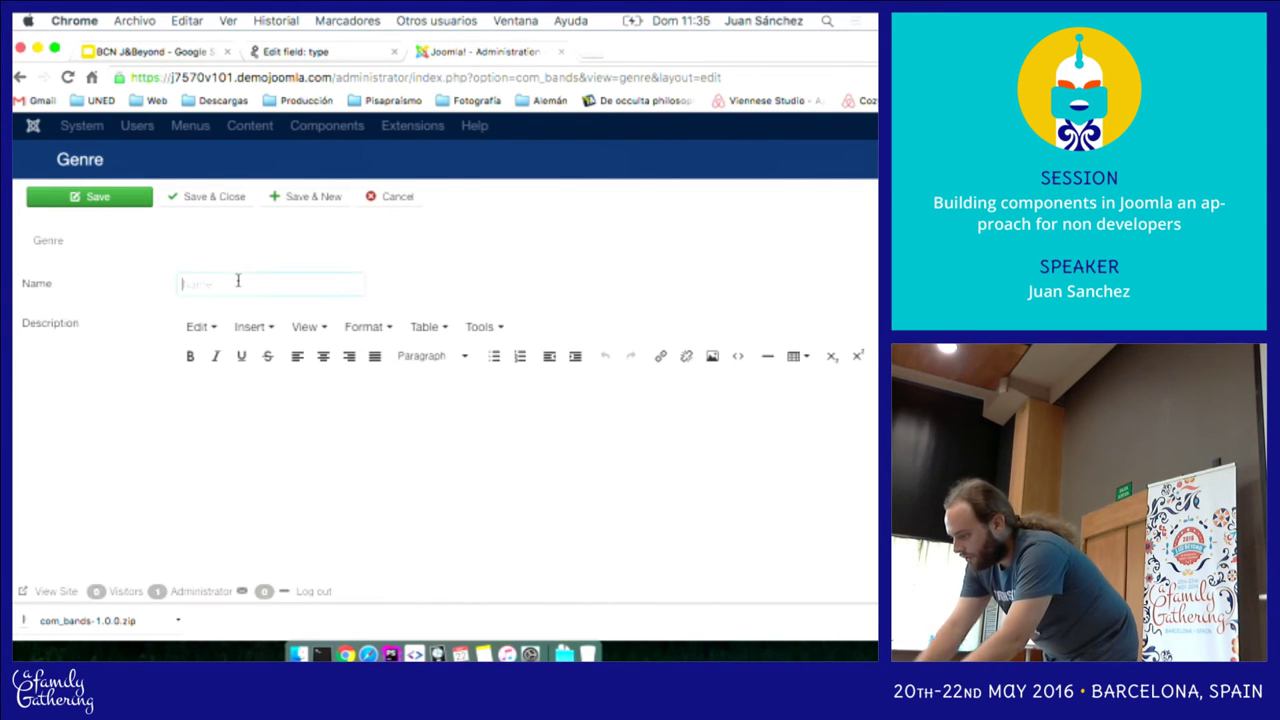
pyautogui.click(196, 198)
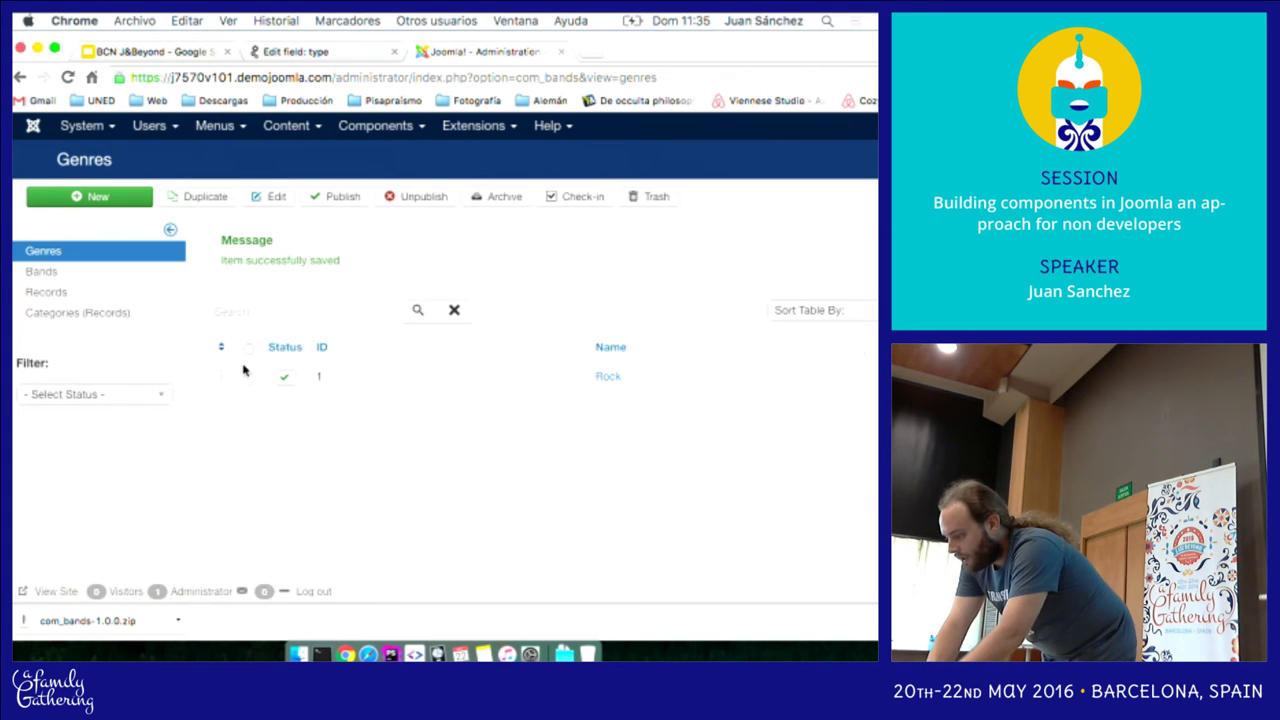
# - Start a new band in the Bands list with the name Led Zeppelin, country UK and foundation year 1967
pyautogui.click(60, 273)
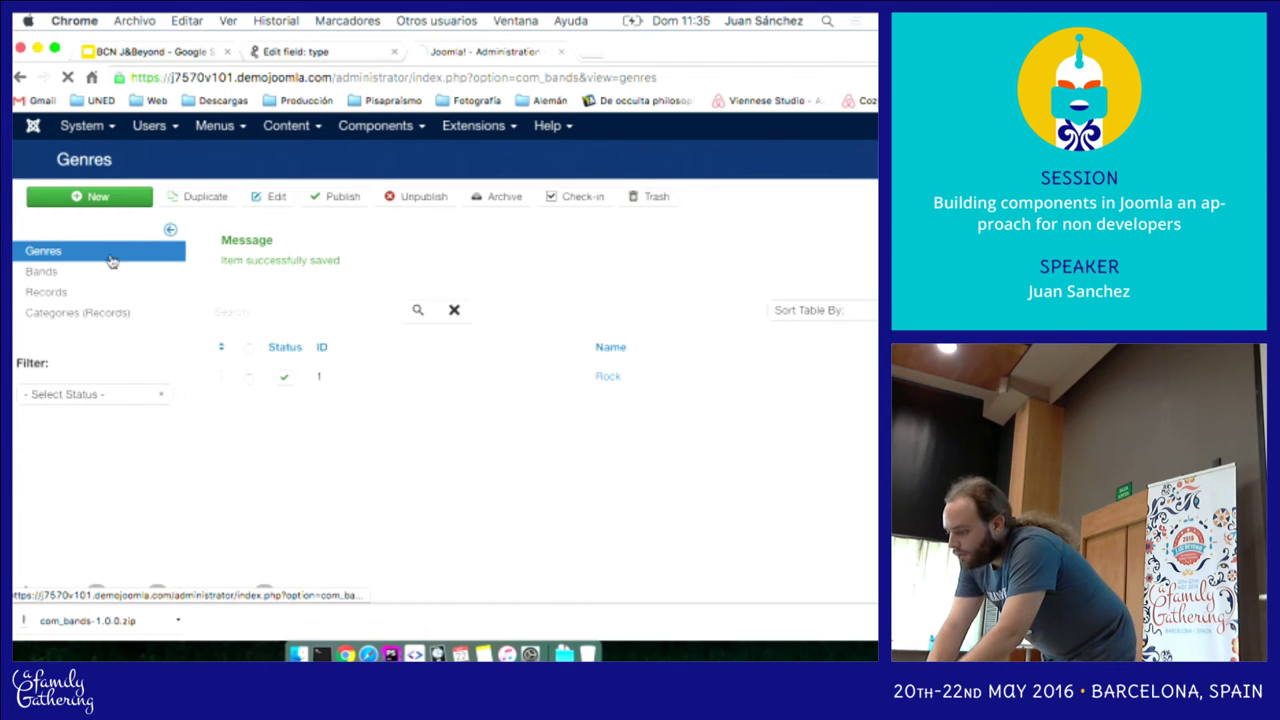
pyautogui.click(117, 203)
pyautogui.click(257, 284)
pyautogui.write('Led Zeppelin')
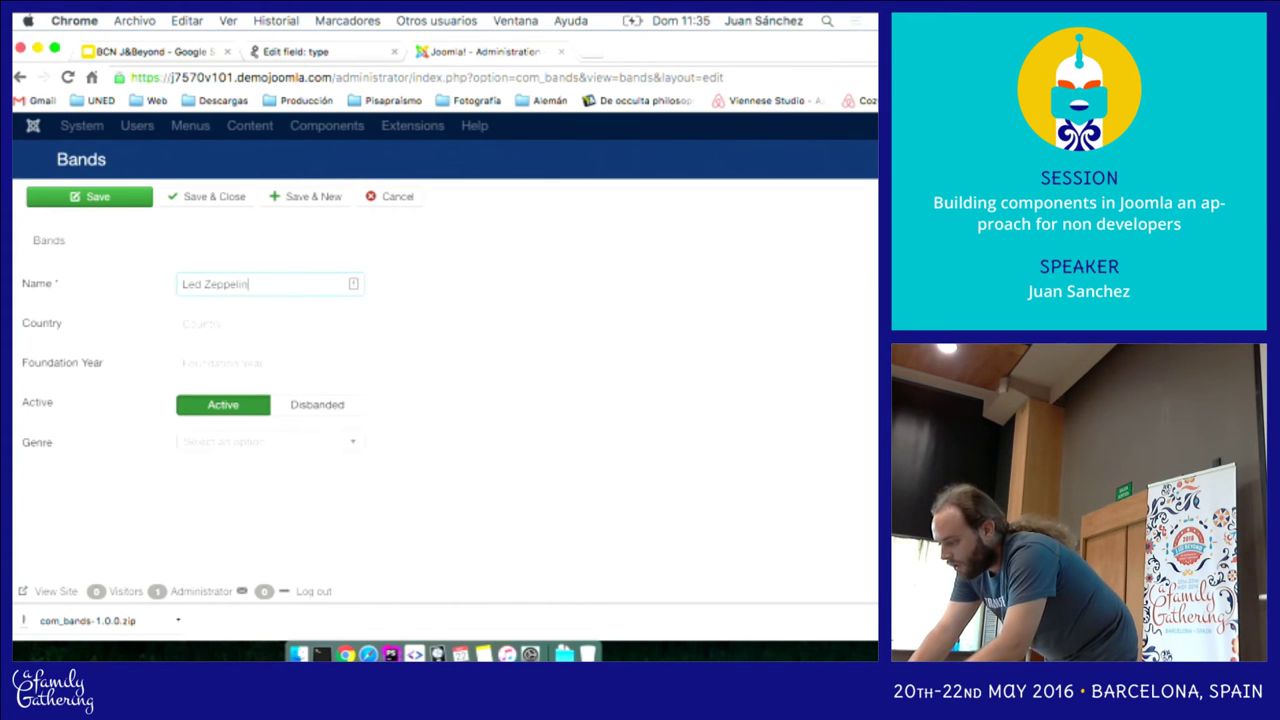
pyautogui.press('Tab')
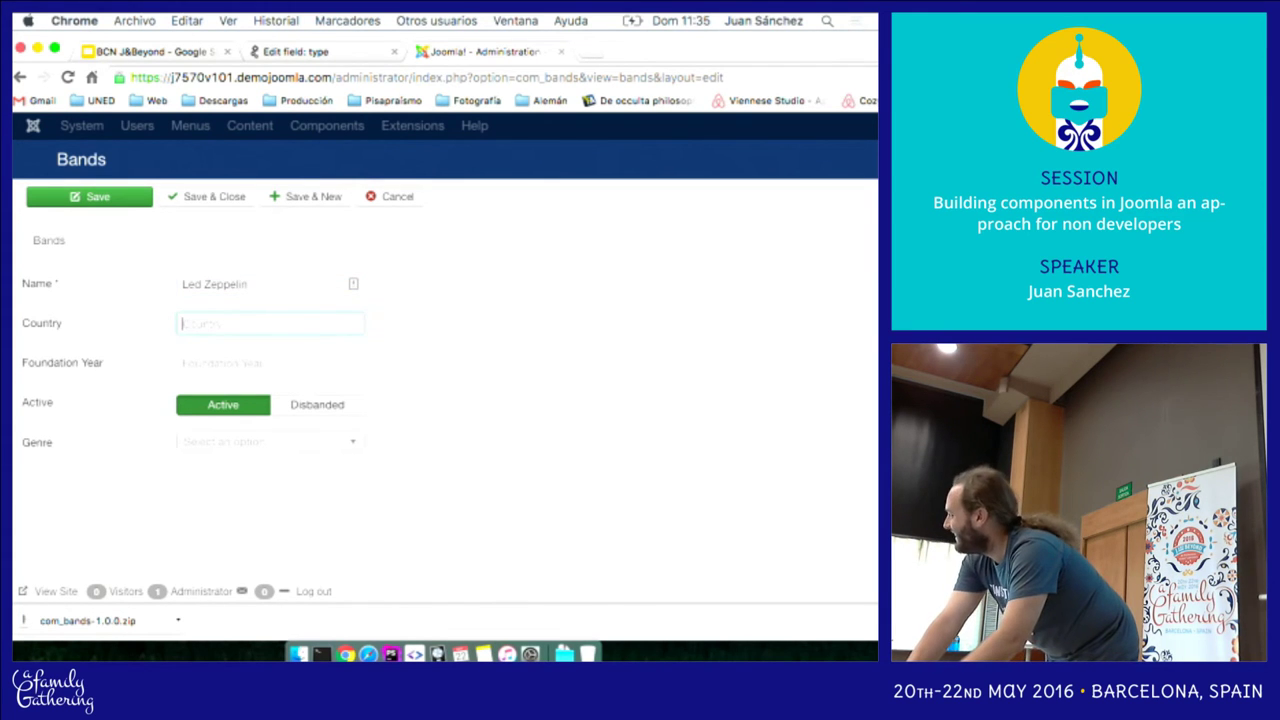
pyautogui.write('UK')
pyautogui.press('Tab')
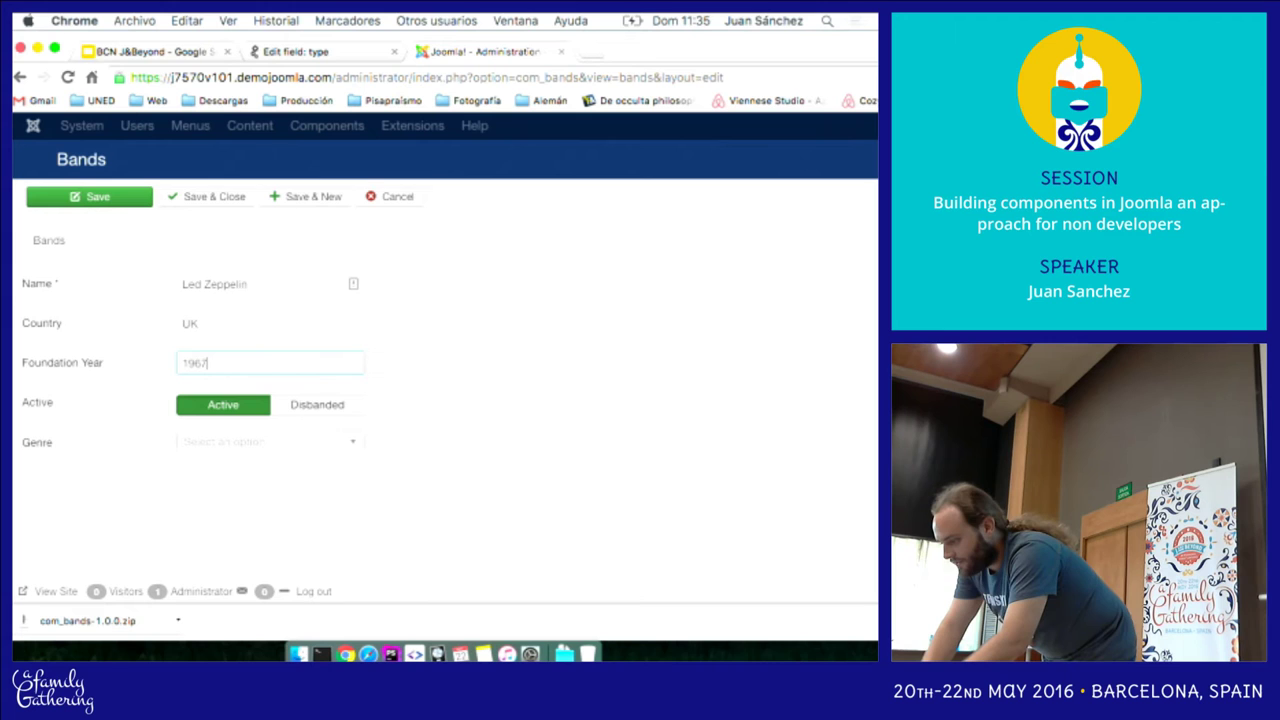
# - Mark the band as Disbanded, assign it the Rock genre, and save and close it
pyautogui.click(290, 413)
pyautogui.click(272, 440)
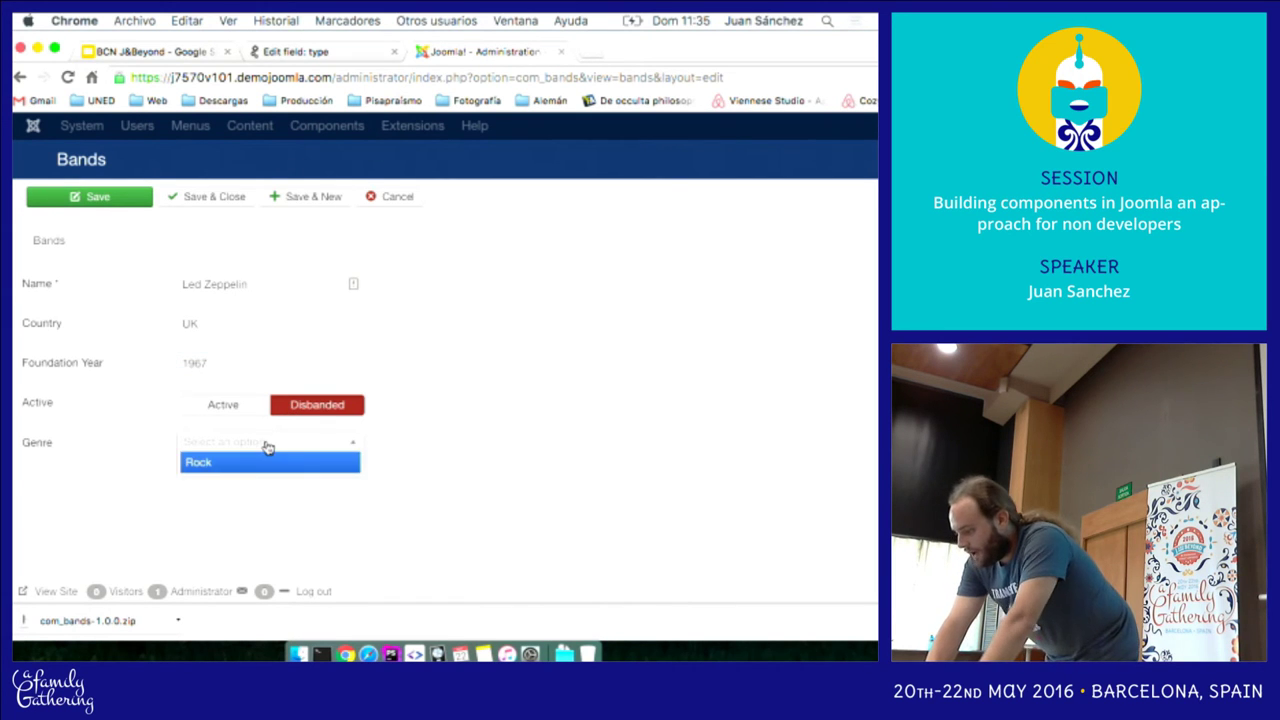
pyautogui.click(251, 462)
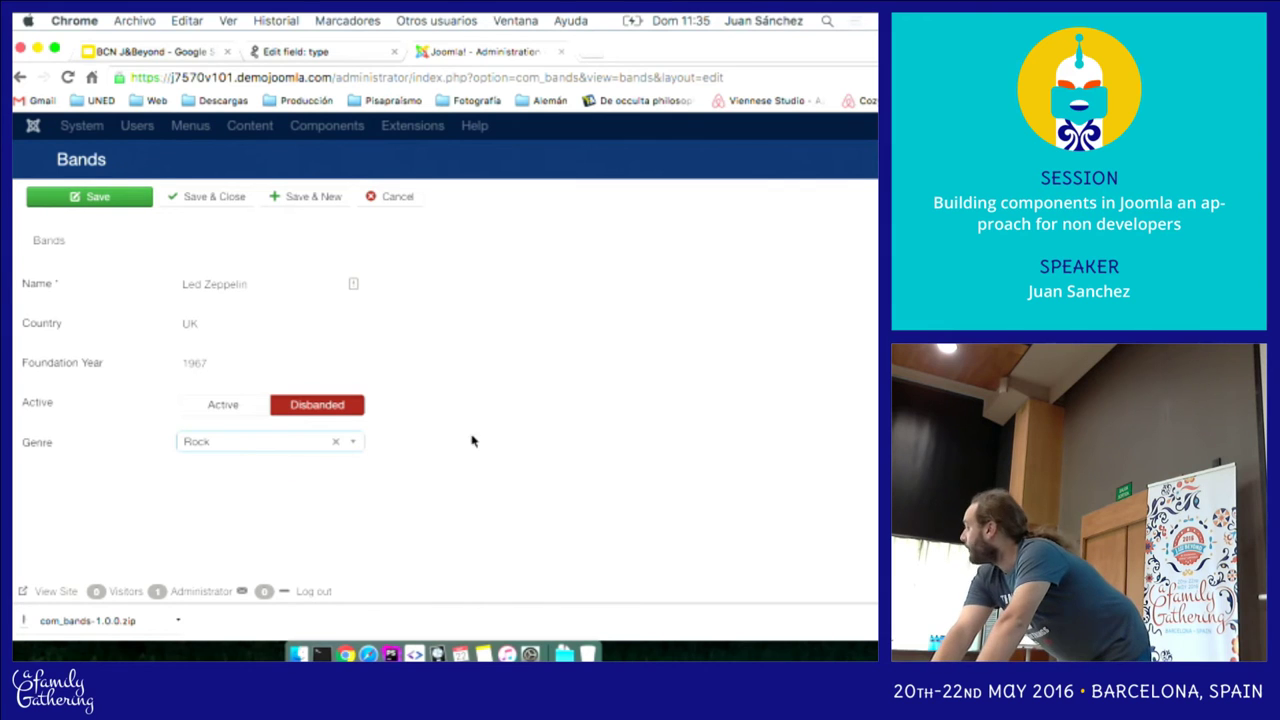
pyautogui.click(200, 203)
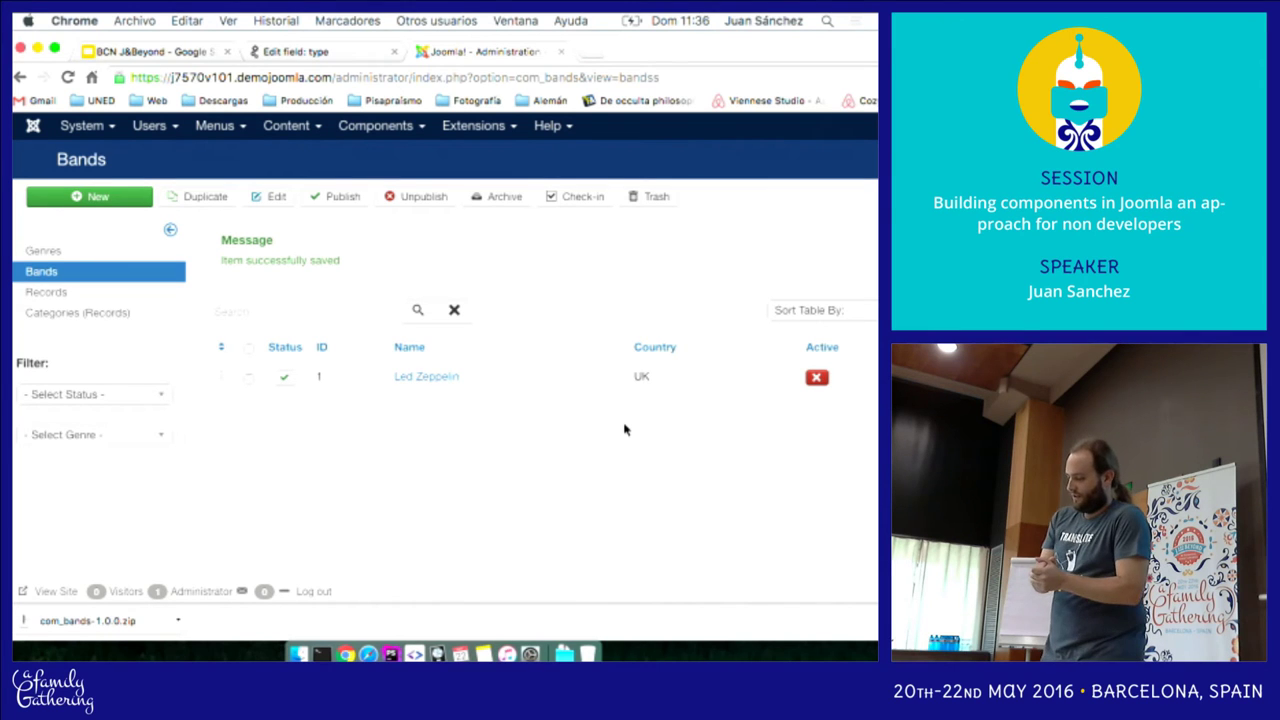
# - Start a second band, also named Led Zeppelin, with country Greece and foundation year 2000
pyautogui.click(143, 198)
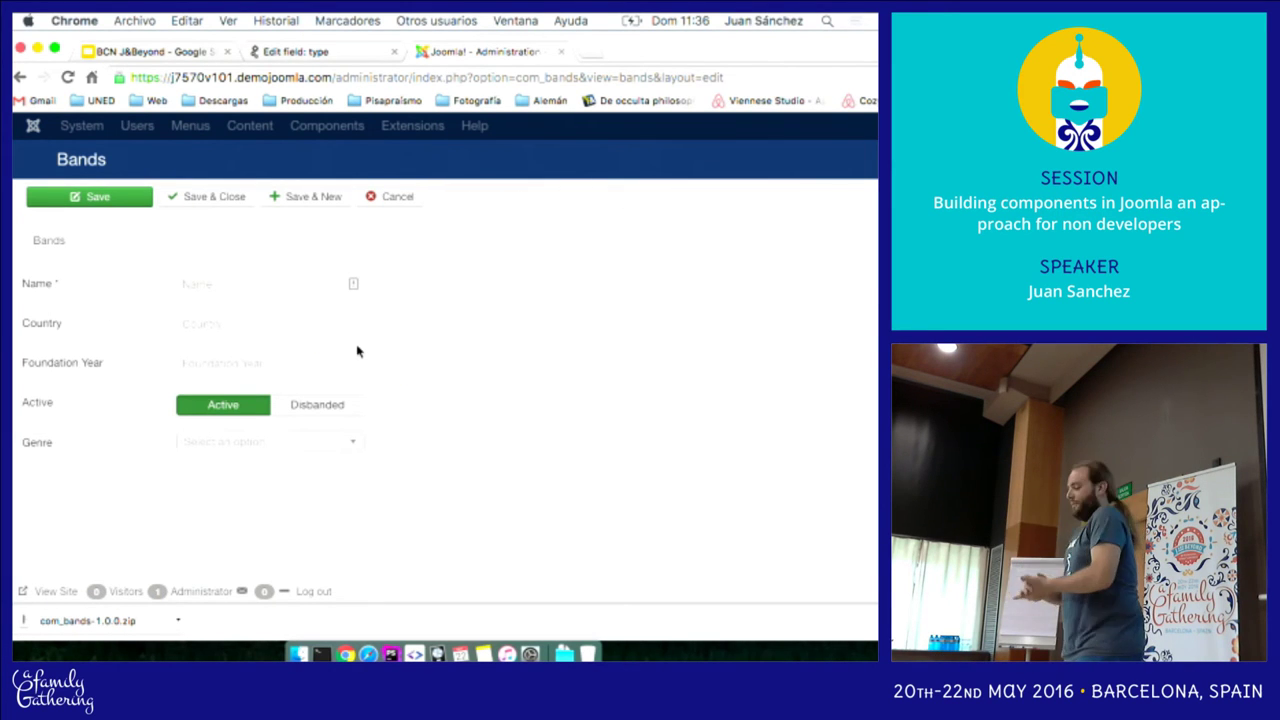
pyautogui.click(241, 281)
pyautogui.write('Led Zeppelin')
pyautogui.press('Tab')
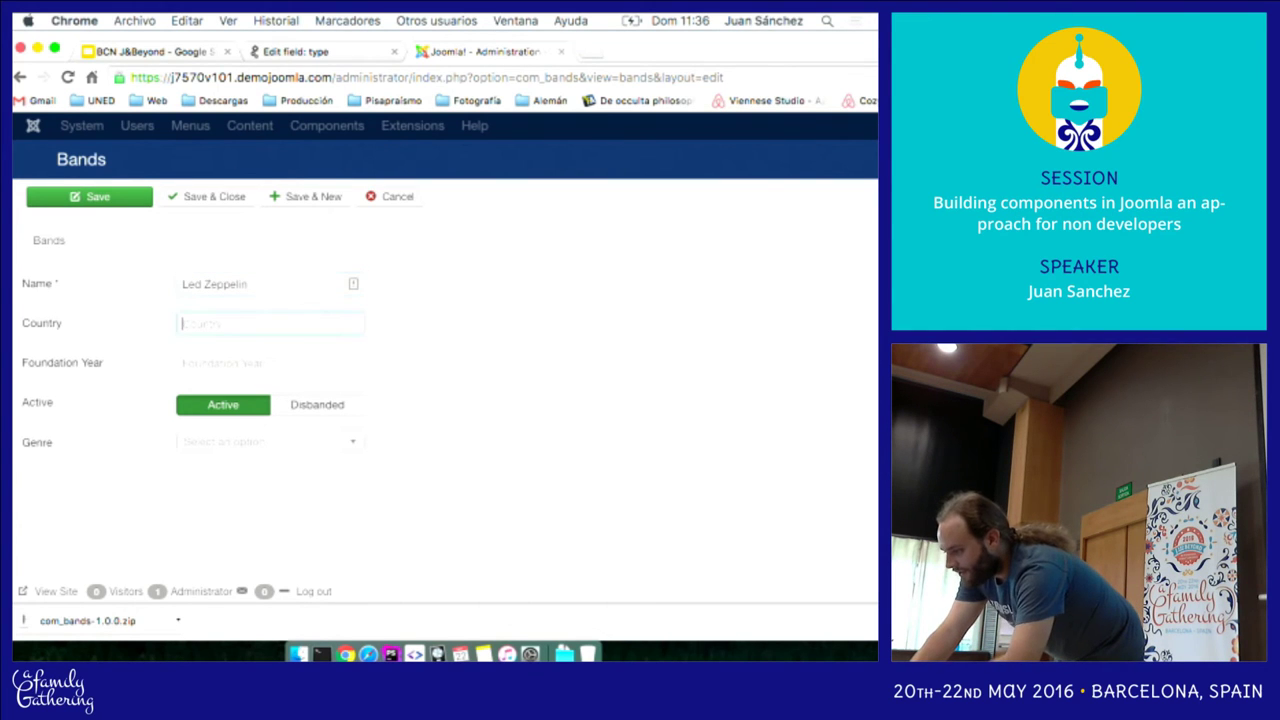
pyautogui.press('Tab')
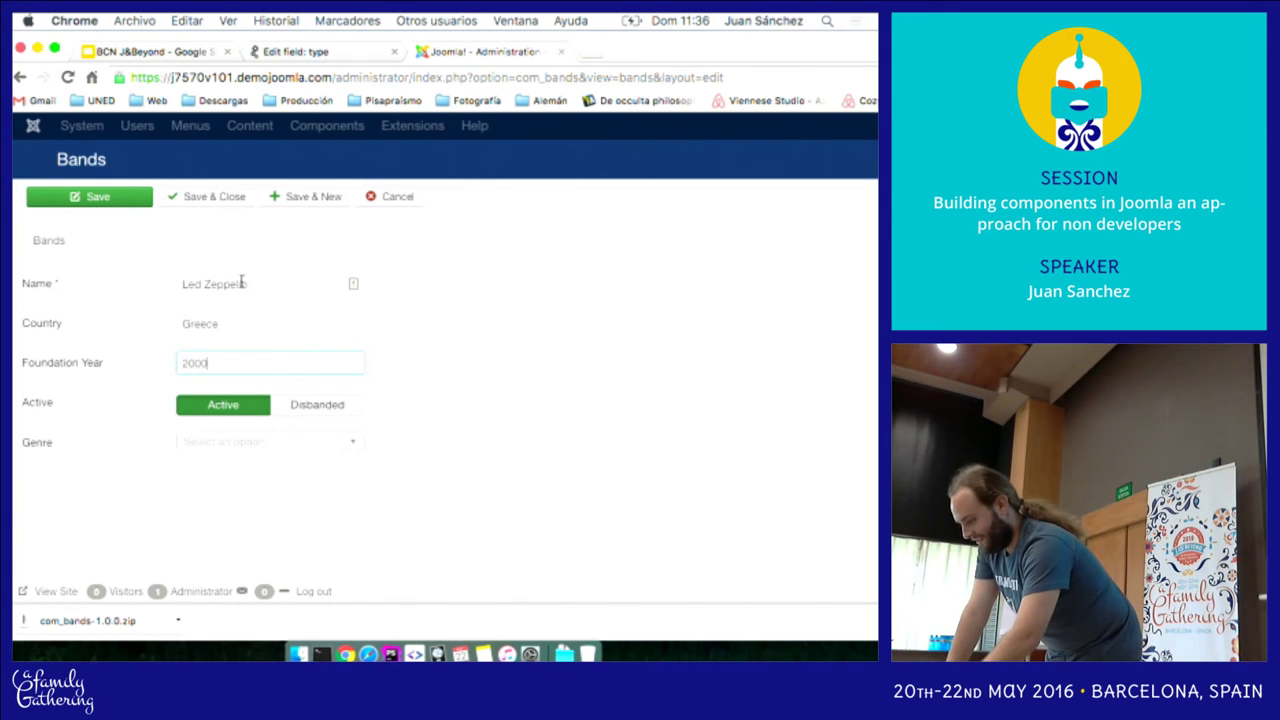
# - Assign the Rock genre to the Greek band, and save and close it
pyautogui.click(249, 448)
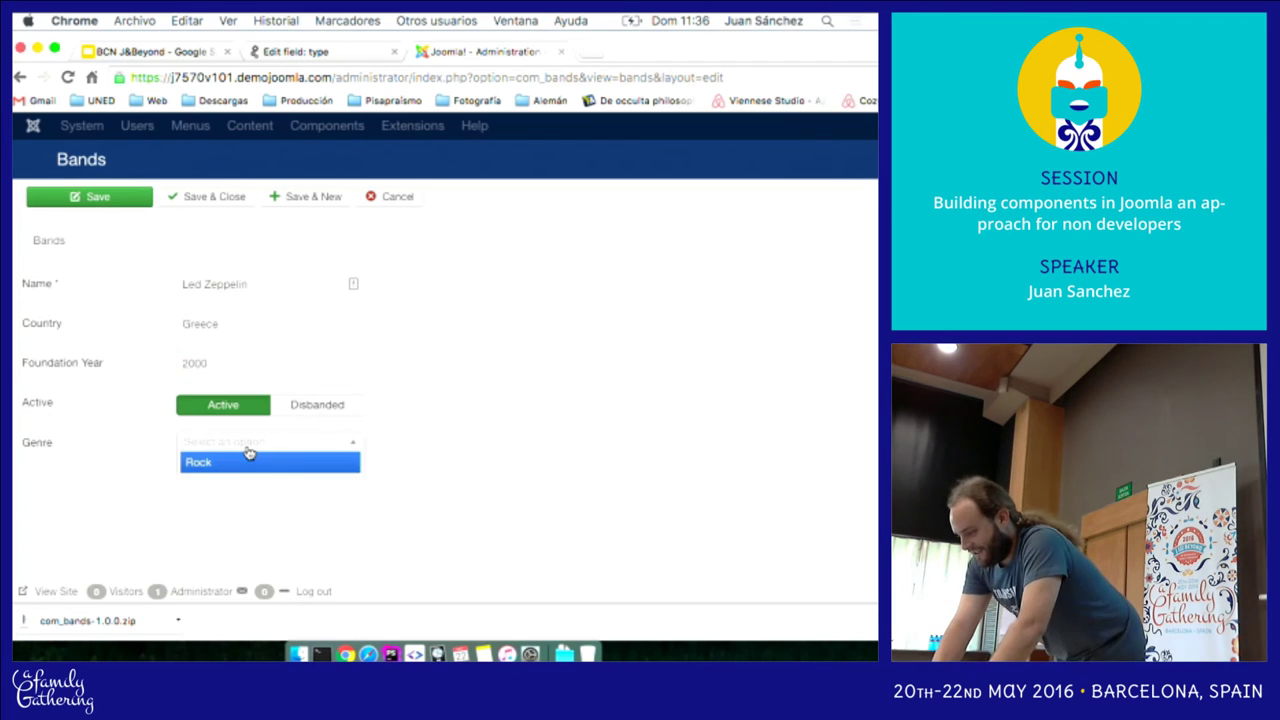
pyautogui.click(249, 458)
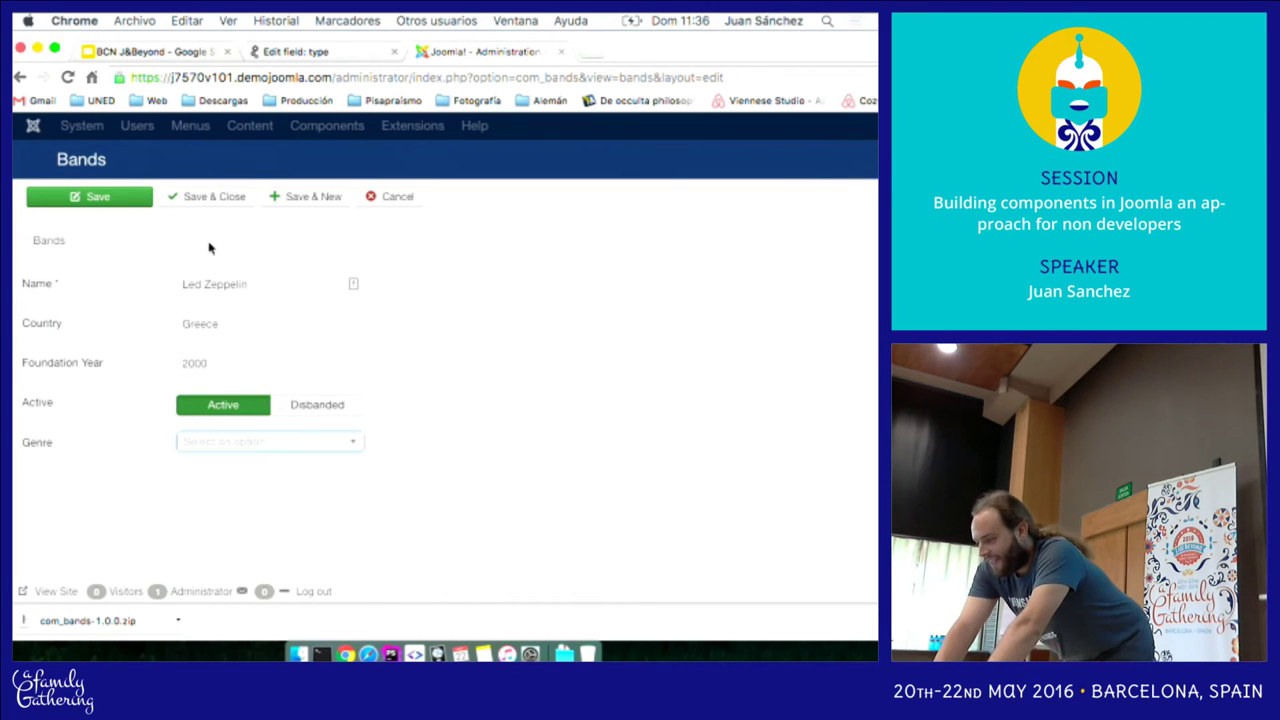
pyautogui.click(241, 442)
pyautogui.click(229, 461)
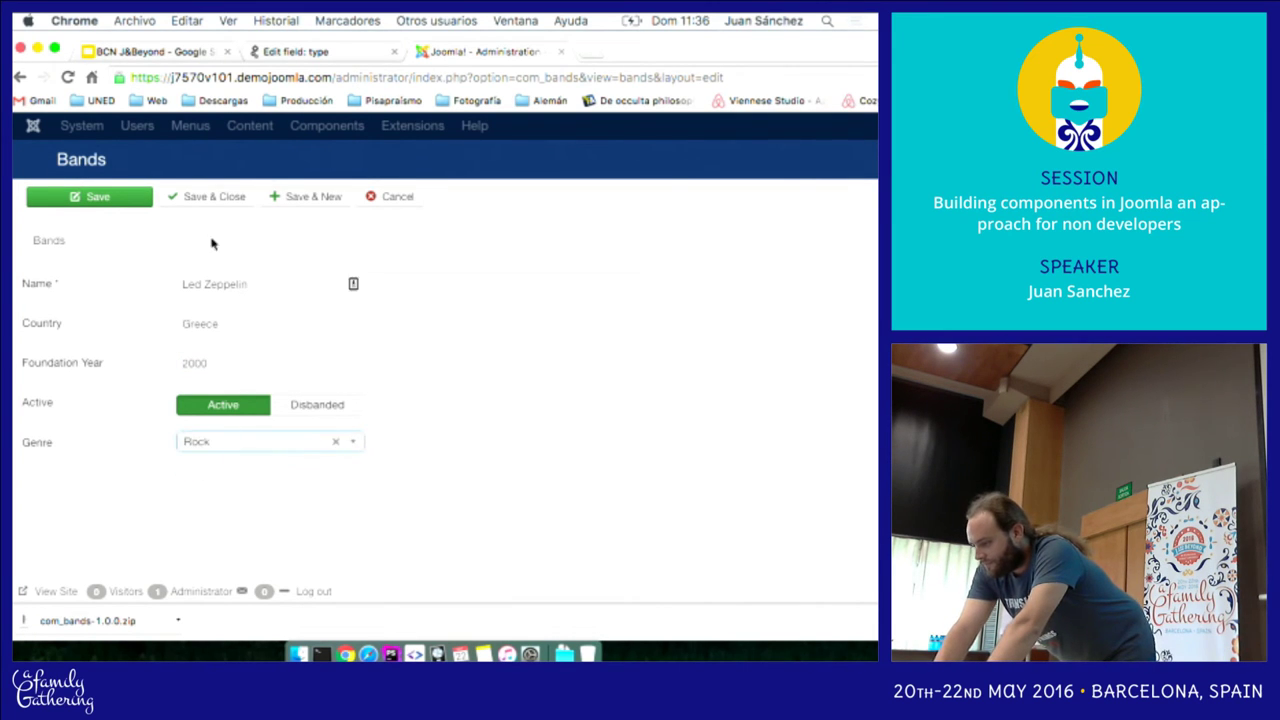
pyautogui.click(211, 199)
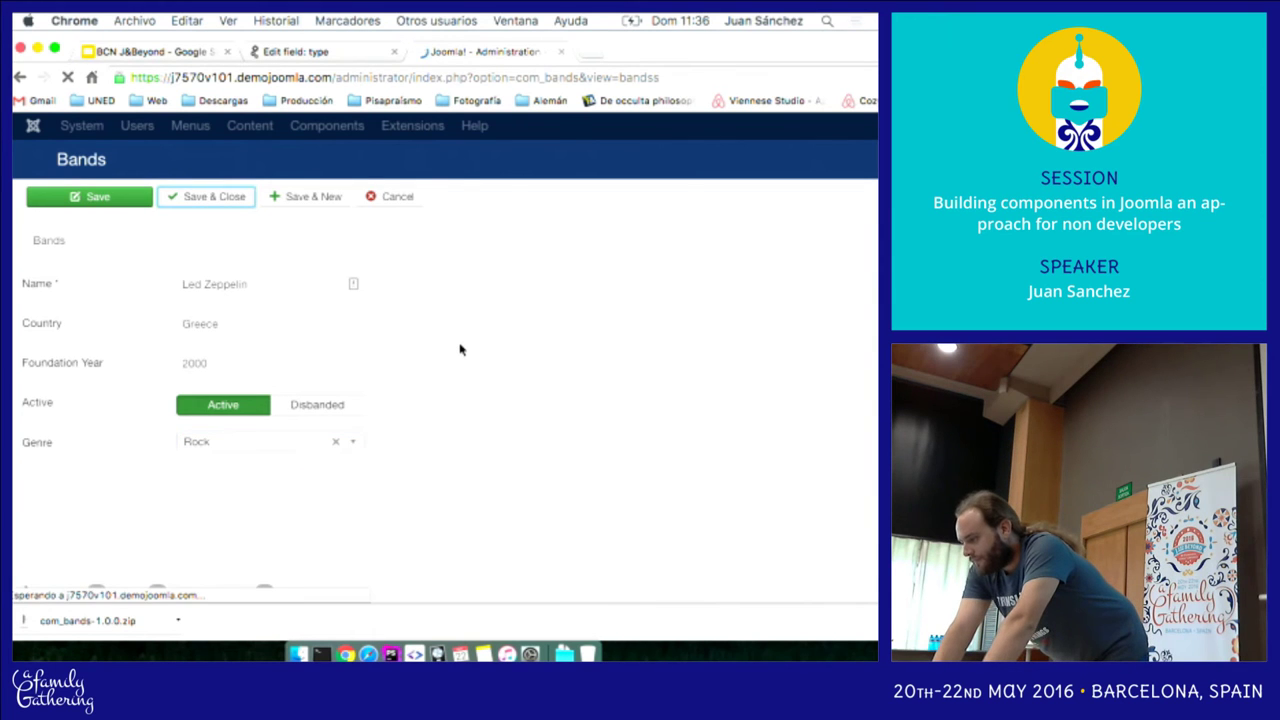
pyautogui.click(86, 292)
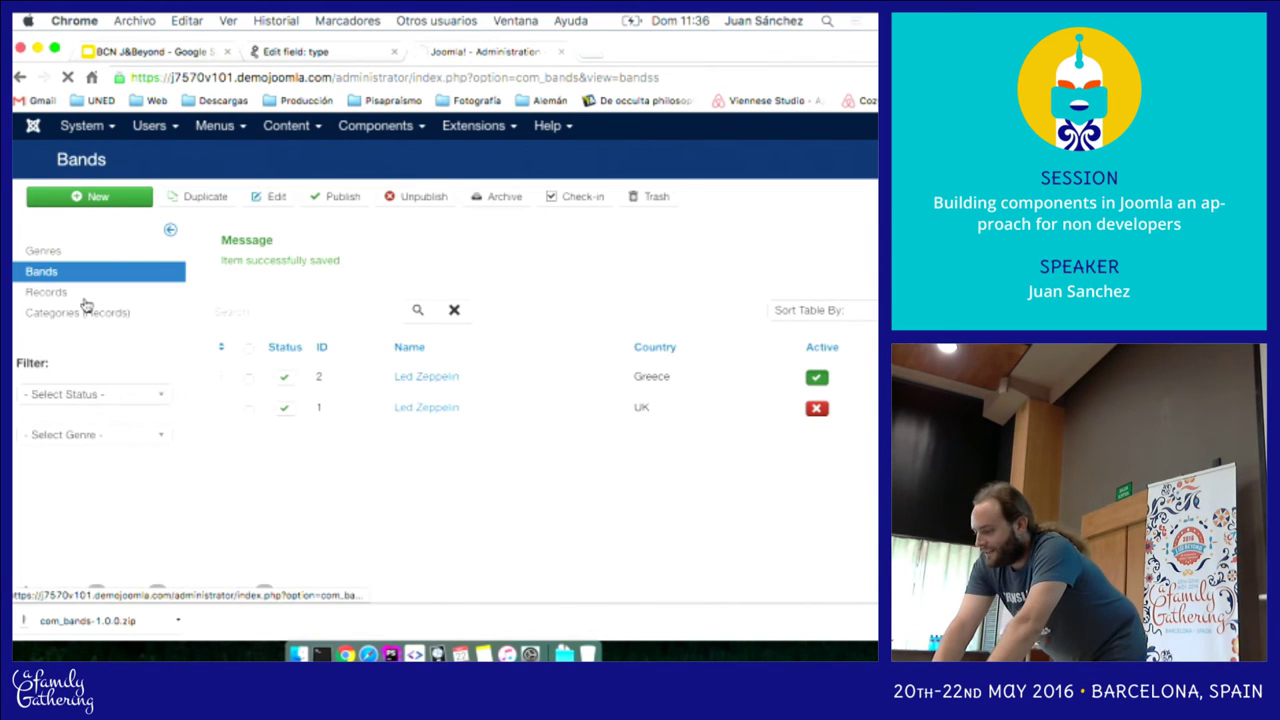
pyautogui.click(119, 200)
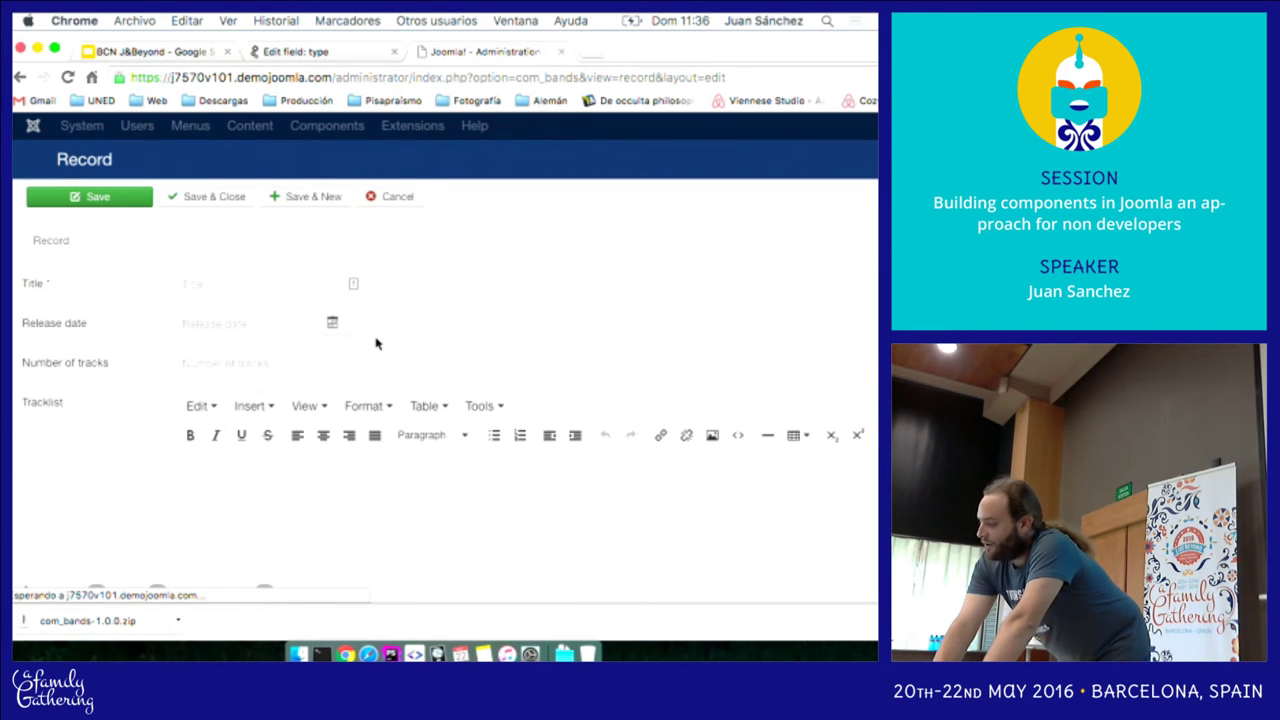
pyautogui.click(276, 284)
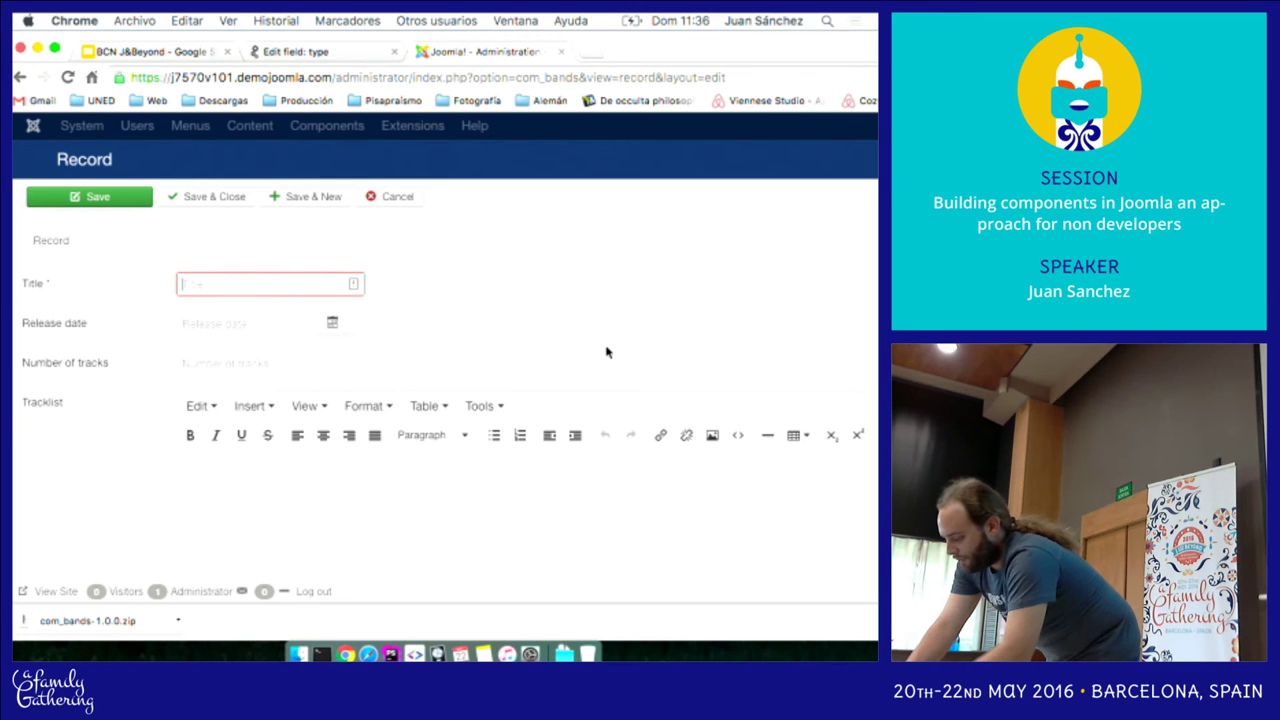
pyautogui.write('I')
pyautogui.press('Tab')
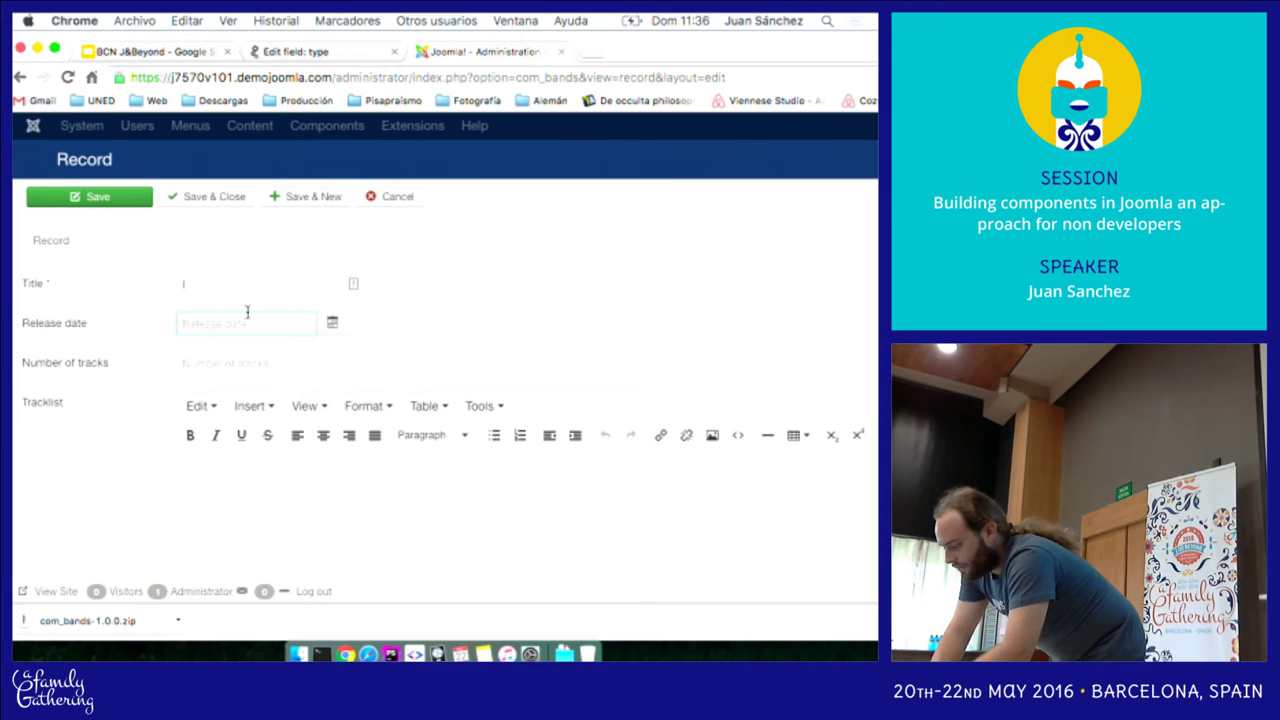
pyautogui.write('196')
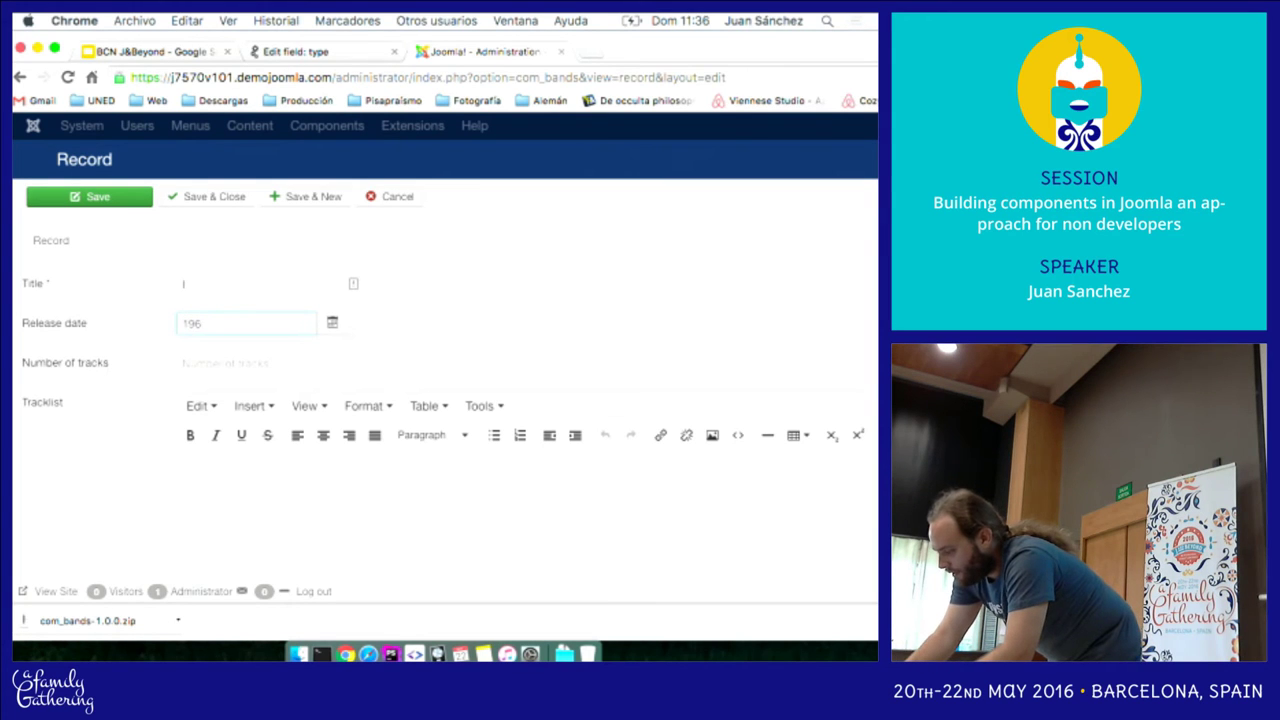
pyautogui.write('9-03-01')
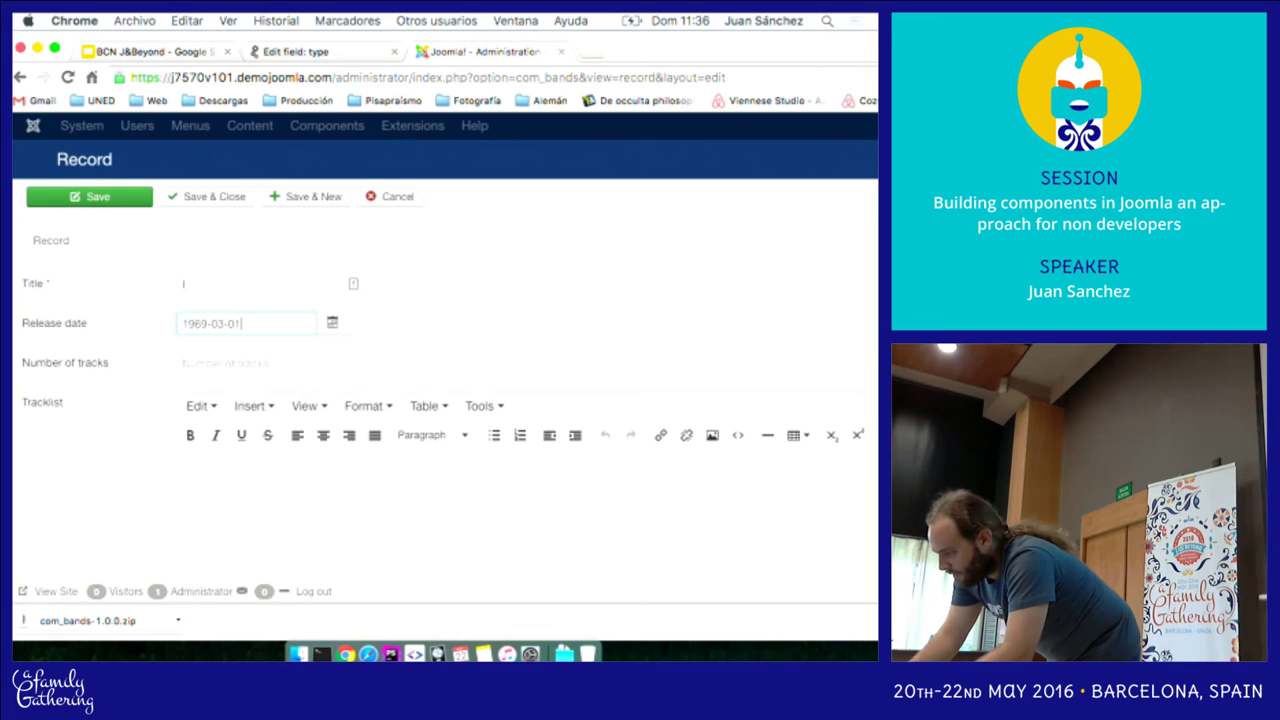
pyautogui.press('Tab')
pyautogui.click(211, 363)
pyautogui.scroll(-5, 392, 410)
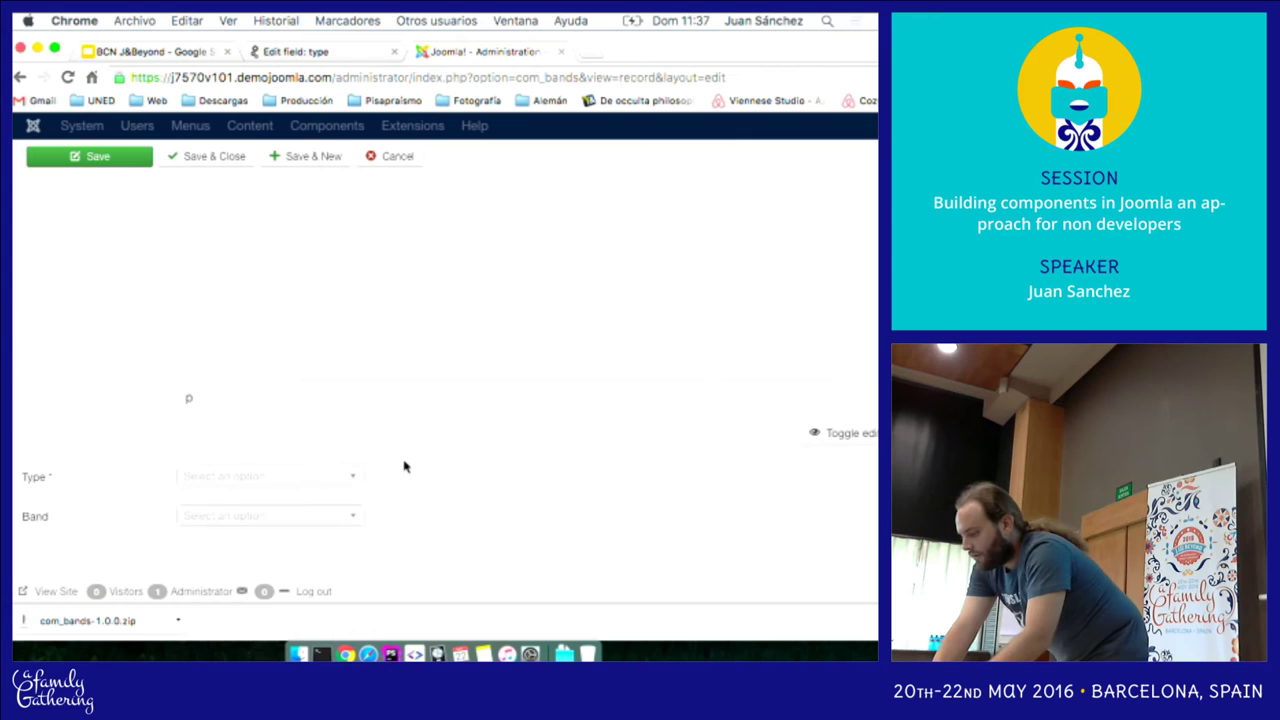
pyautogui.click(337, 515)
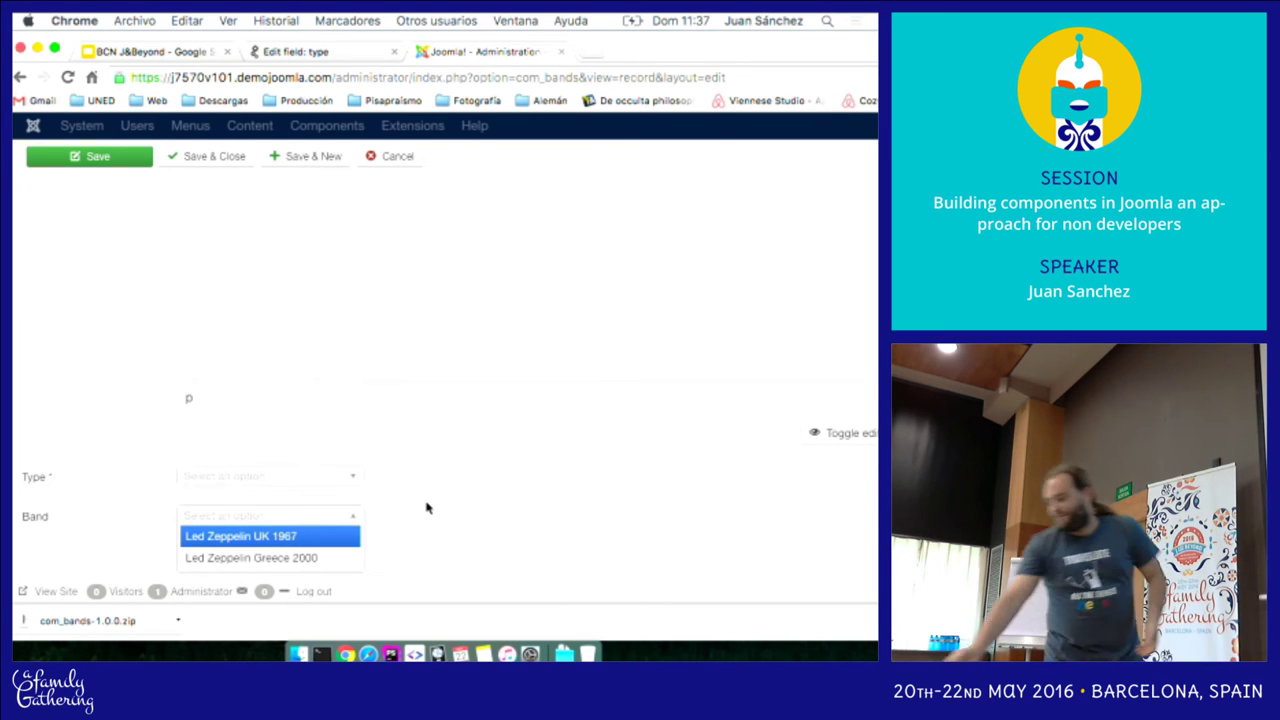
pyautogui.click(290, 536)
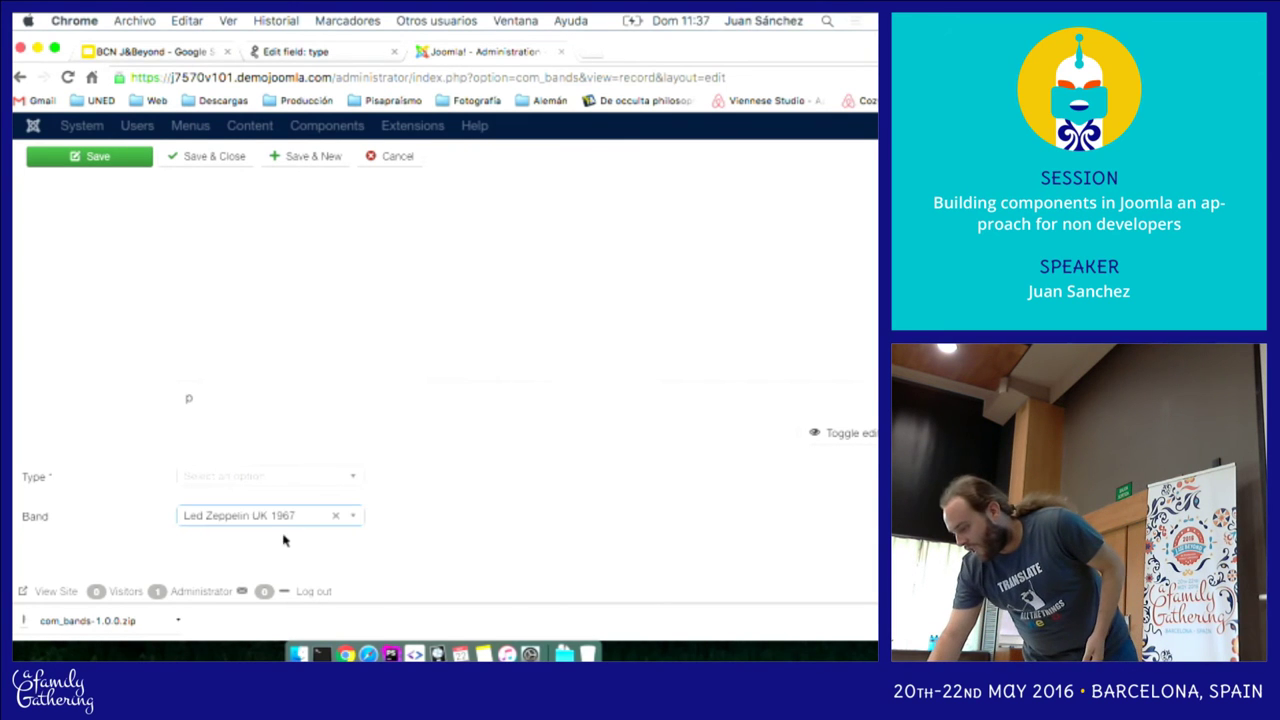
pyautogui.click(101, 157)
pyautogui.click(550, 261)
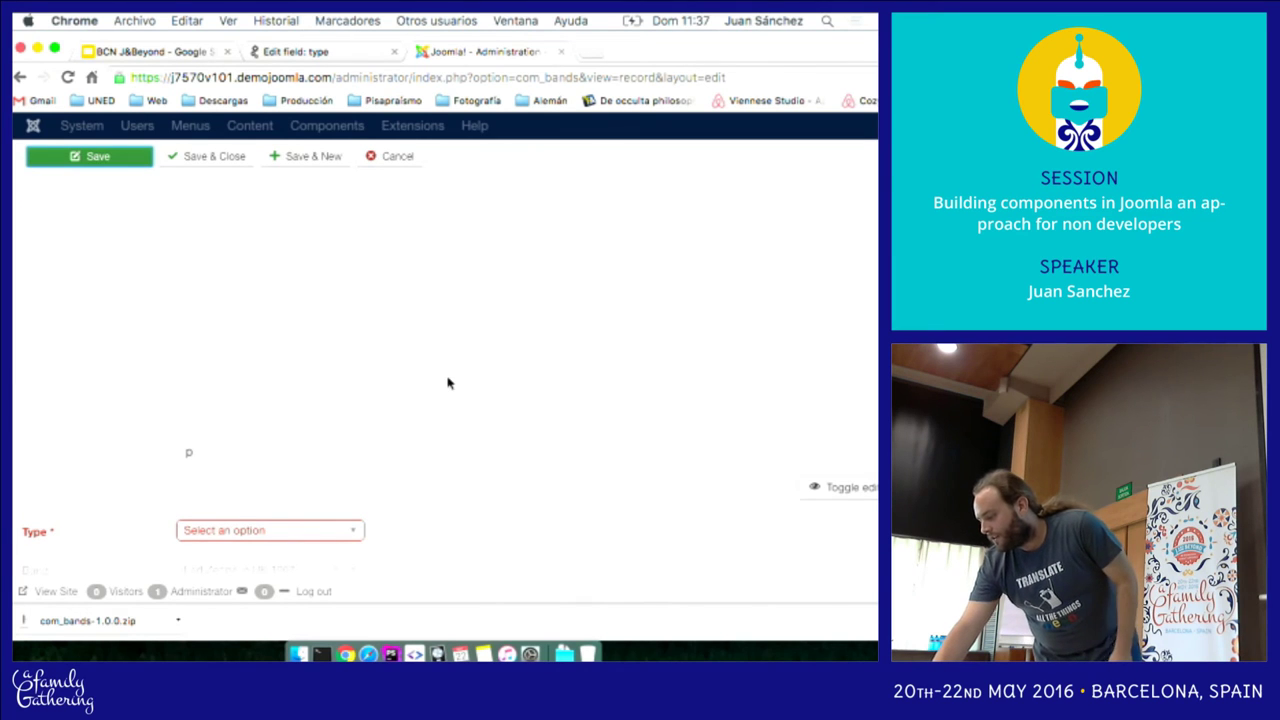
pyautogui.scroll(-1, 300, 535)
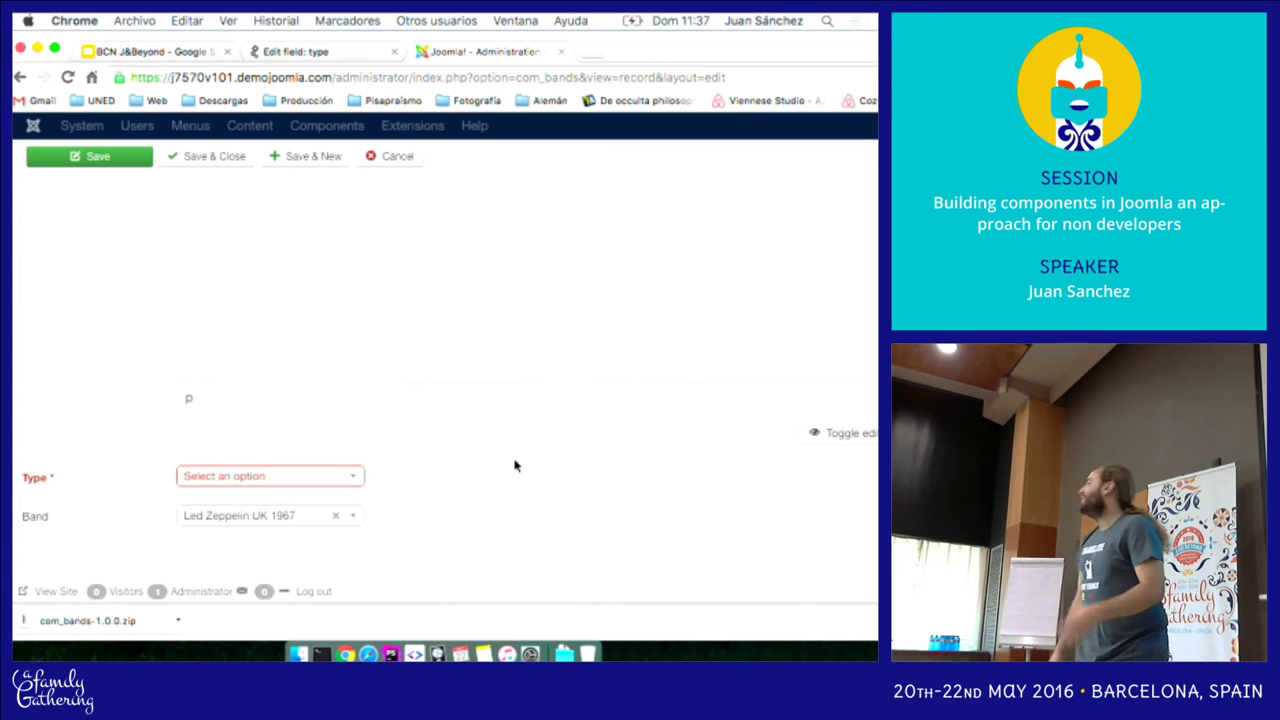
pyautogui.click(389, 158)
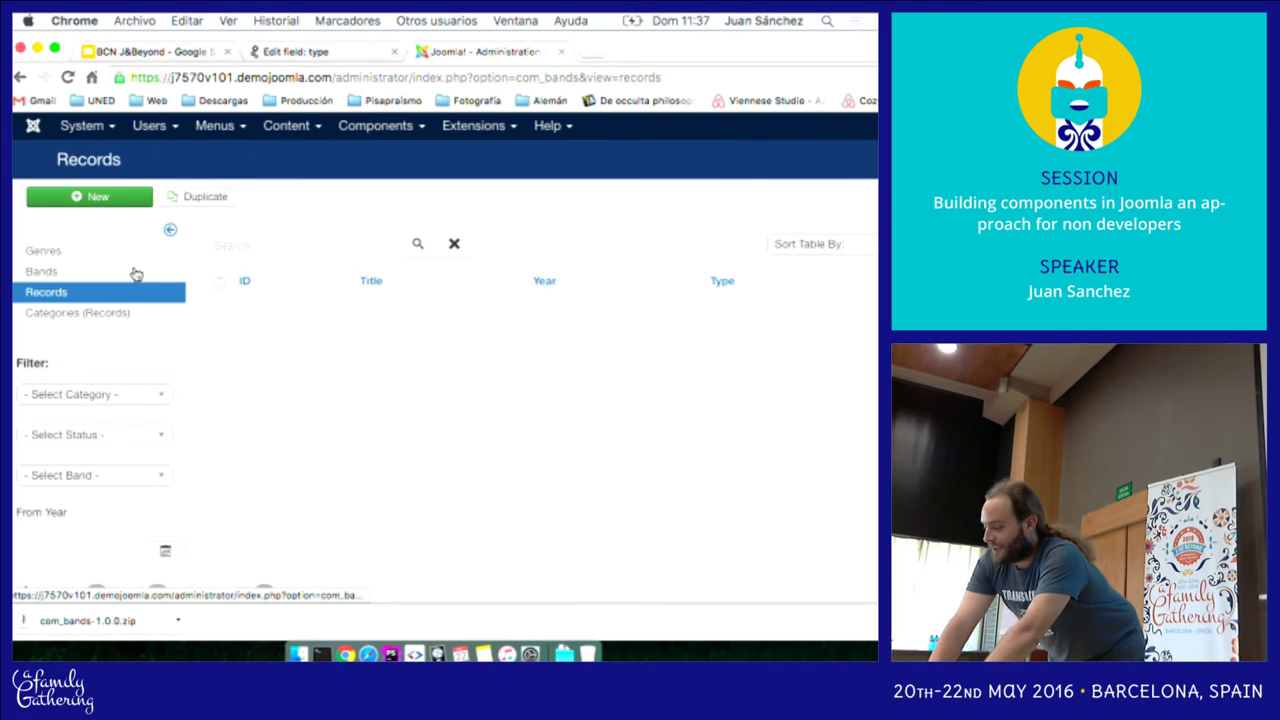
# - Create a records category titled Long Play, and save and close it
pyautogui.click(100, 311)
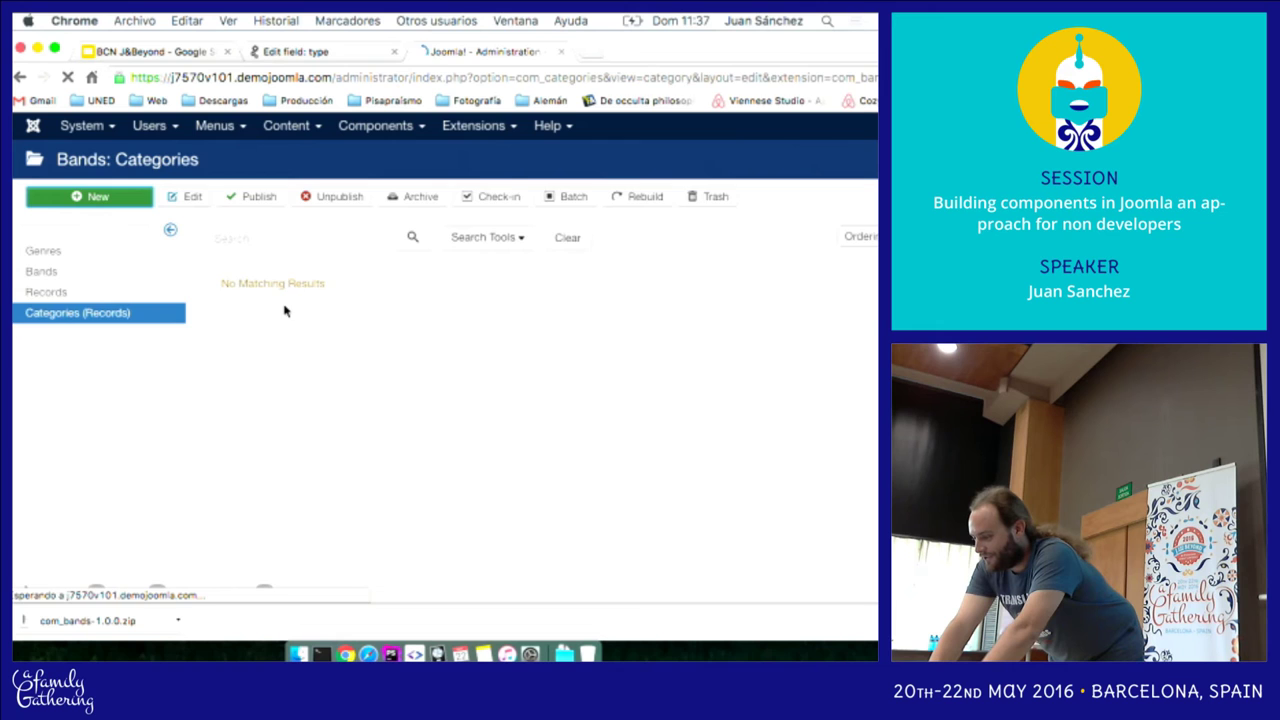
pyautogui.write('Long Play')
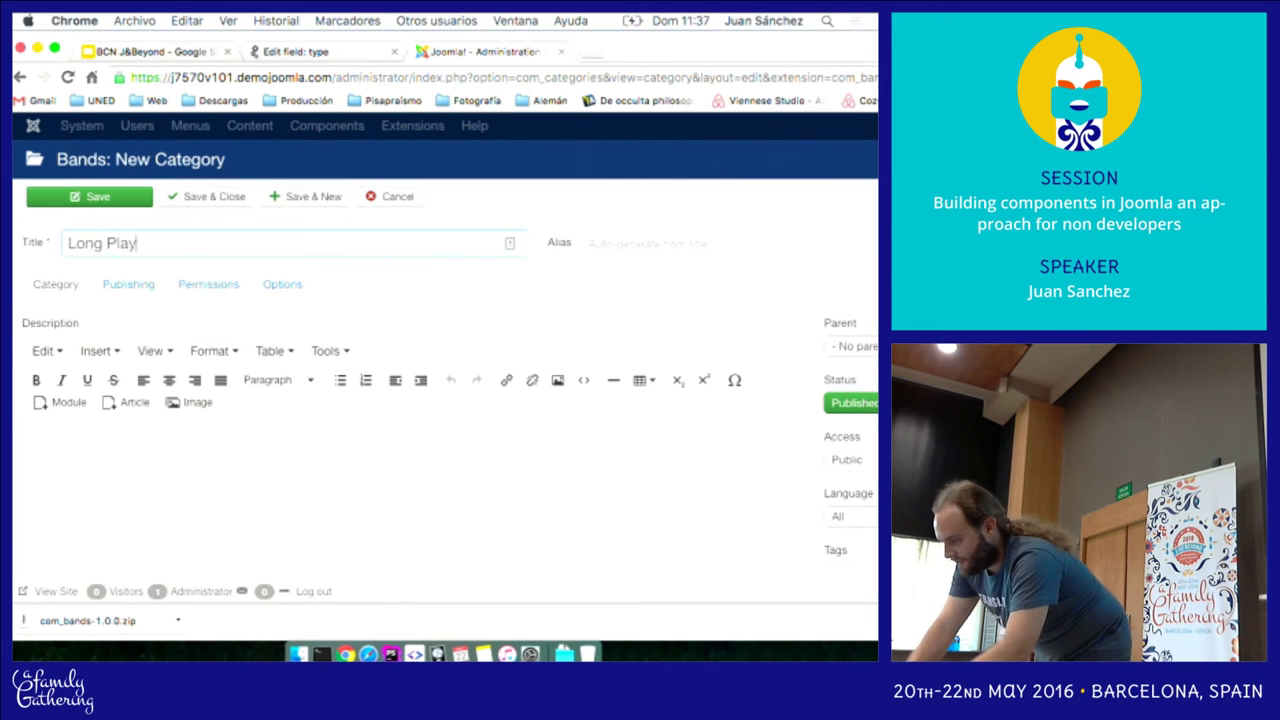
pyautogui.click(200, 196)
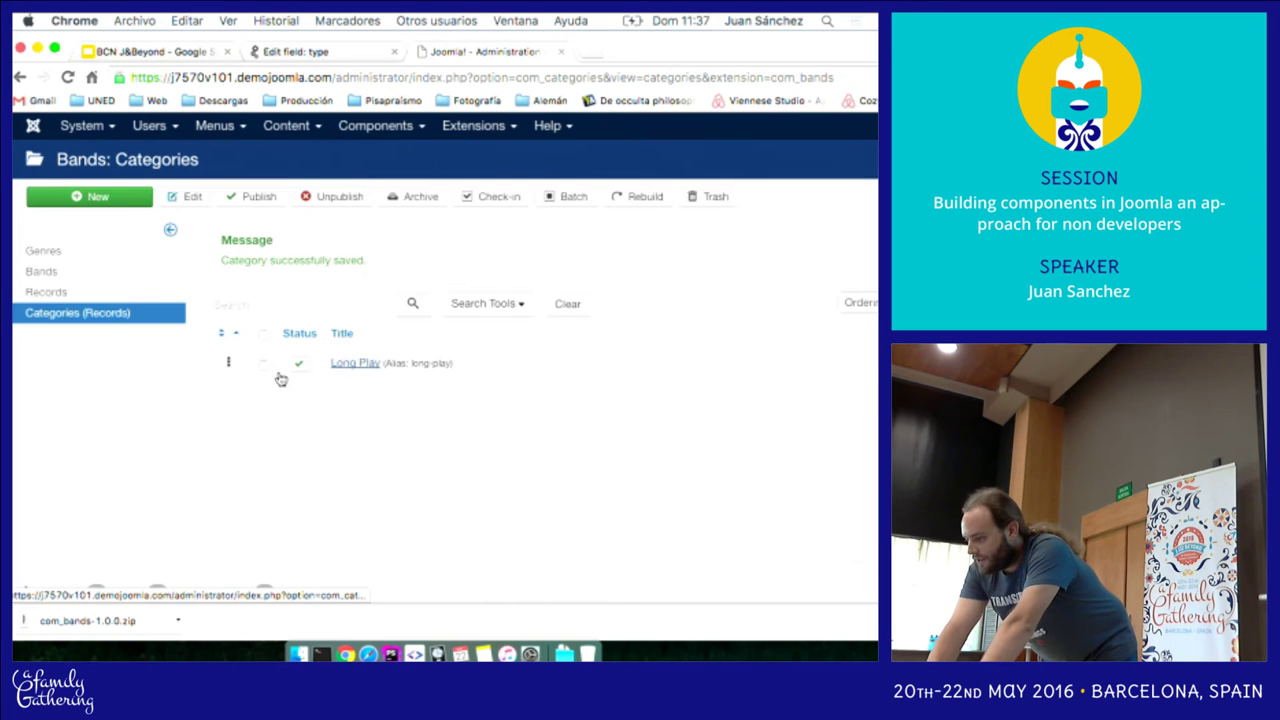
# - Start a new record in the Records list with the title I, release date 1969-01-01 and 8 tracks
pyautogui.click(124, 295)
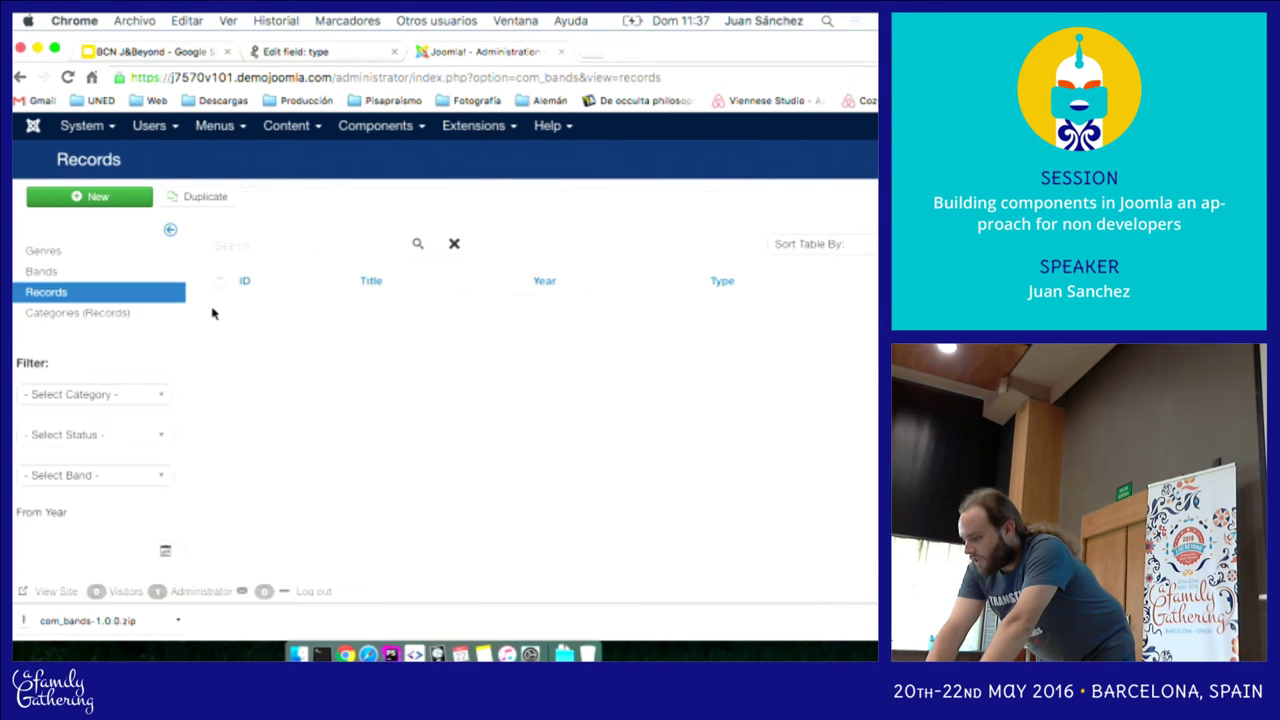
pyautogui.click(118, 200)
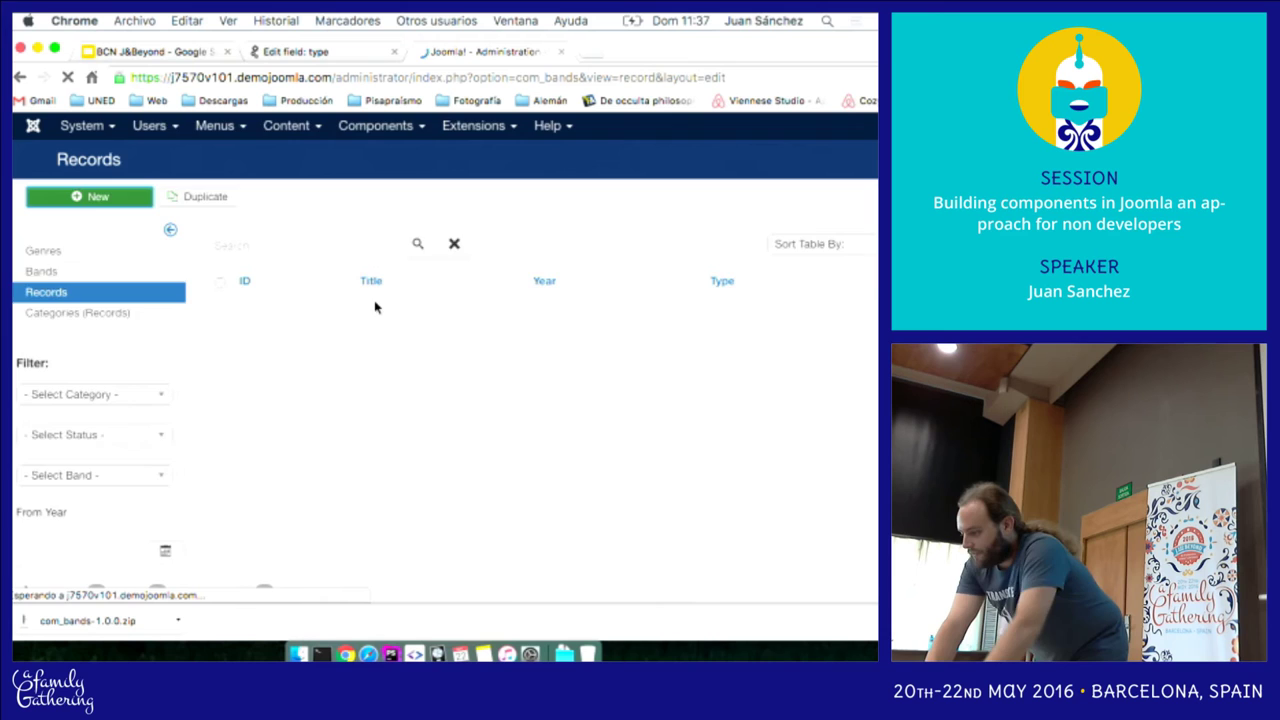
pyautogui.click(305, 281)
pyautogui.write('I')
pyautogui.press('Tab')
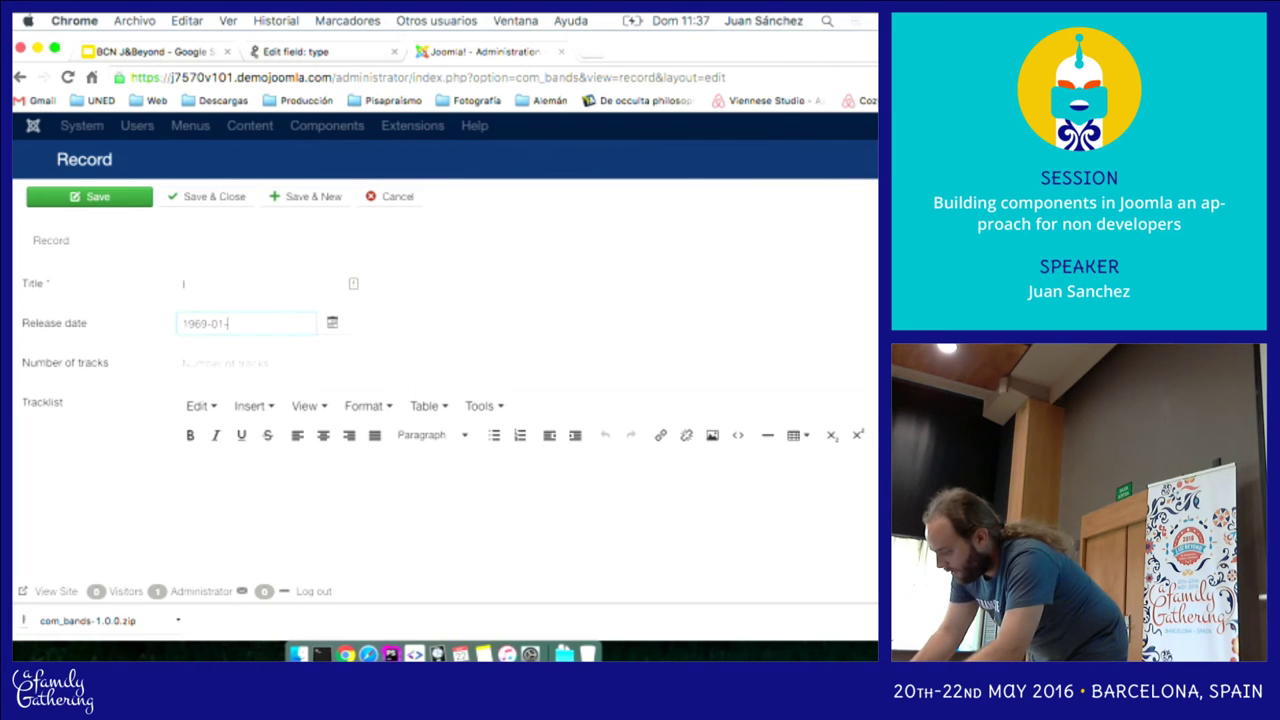
pyautogui.press('Tab')
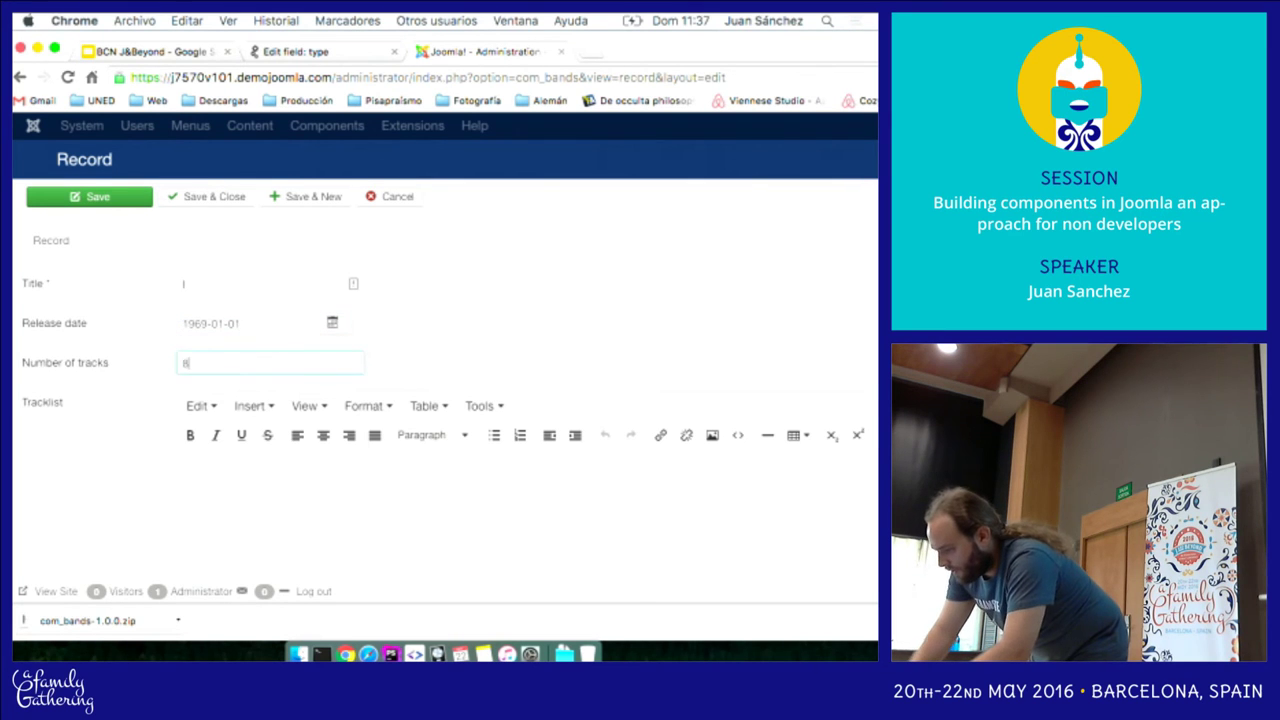
pyautogui.press('Return')
# - Set the record's type to Long Play and its band to Led Zeppelin UK 1967, then save and close it
pyautogui.click(290, 537)
pyautogui.click(287, 557)
pyautogui.click(142, 161)
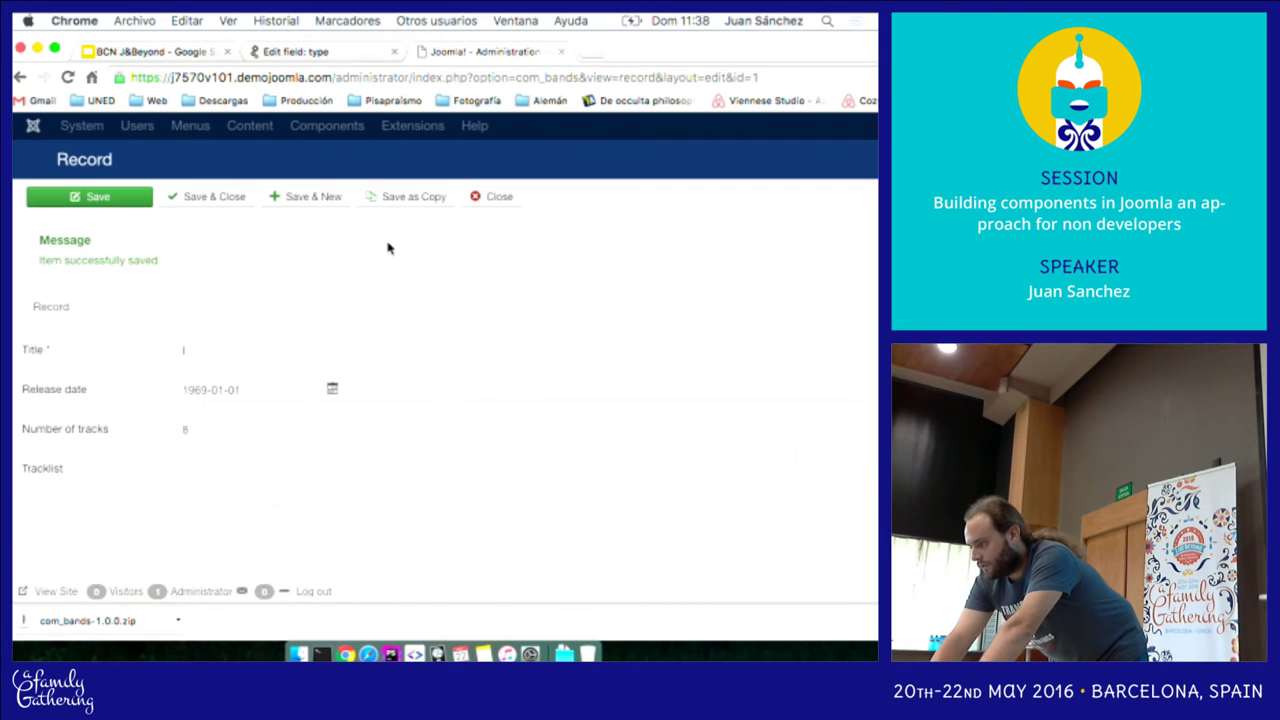
pyautogui.click(481, 196)
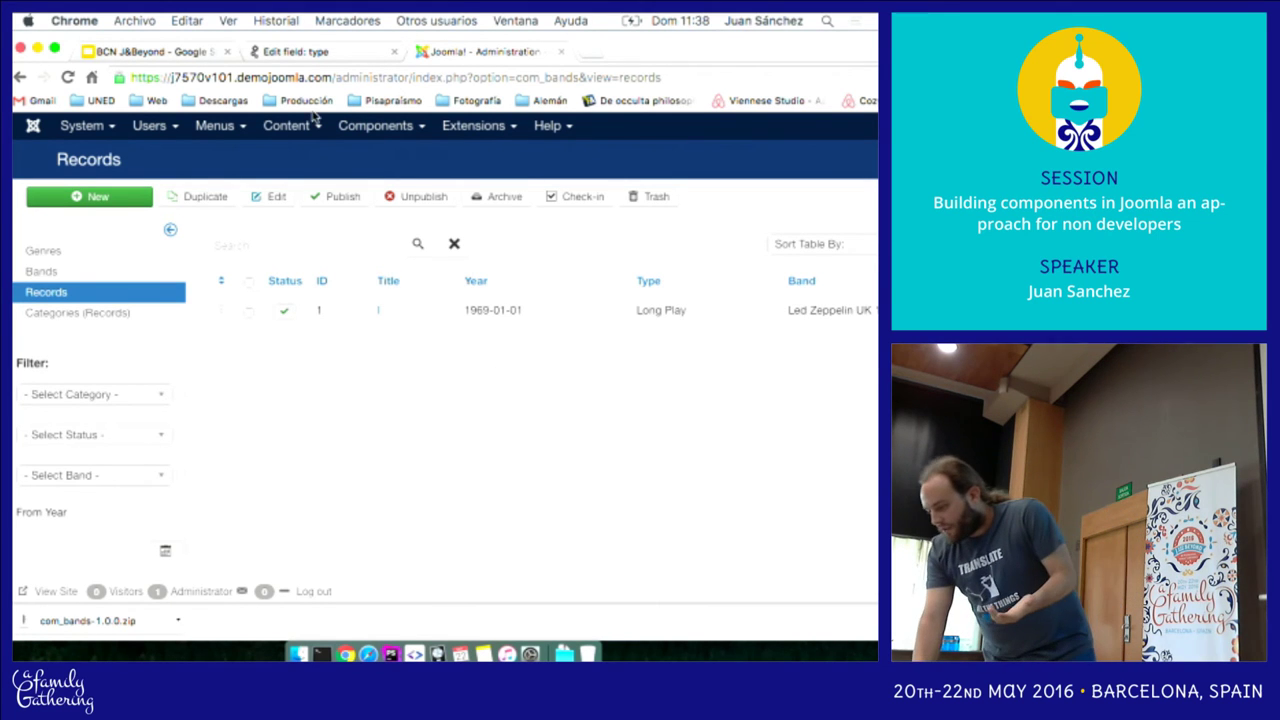
# - Switch to the BCN J&Beyond presentation in Google Slides, present it from the Data Modeling slide, and advance to the premium discount slide
pyautogui.click(190, 54)
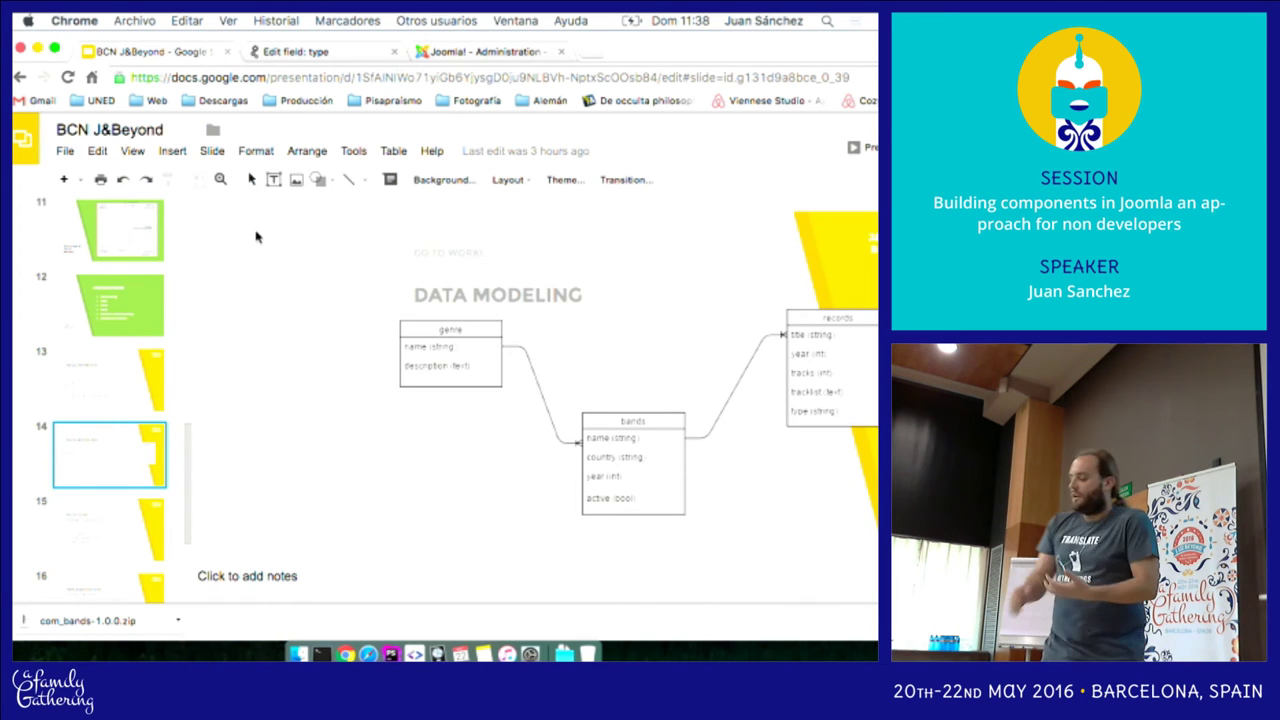
pyautogui.click(853, 150)
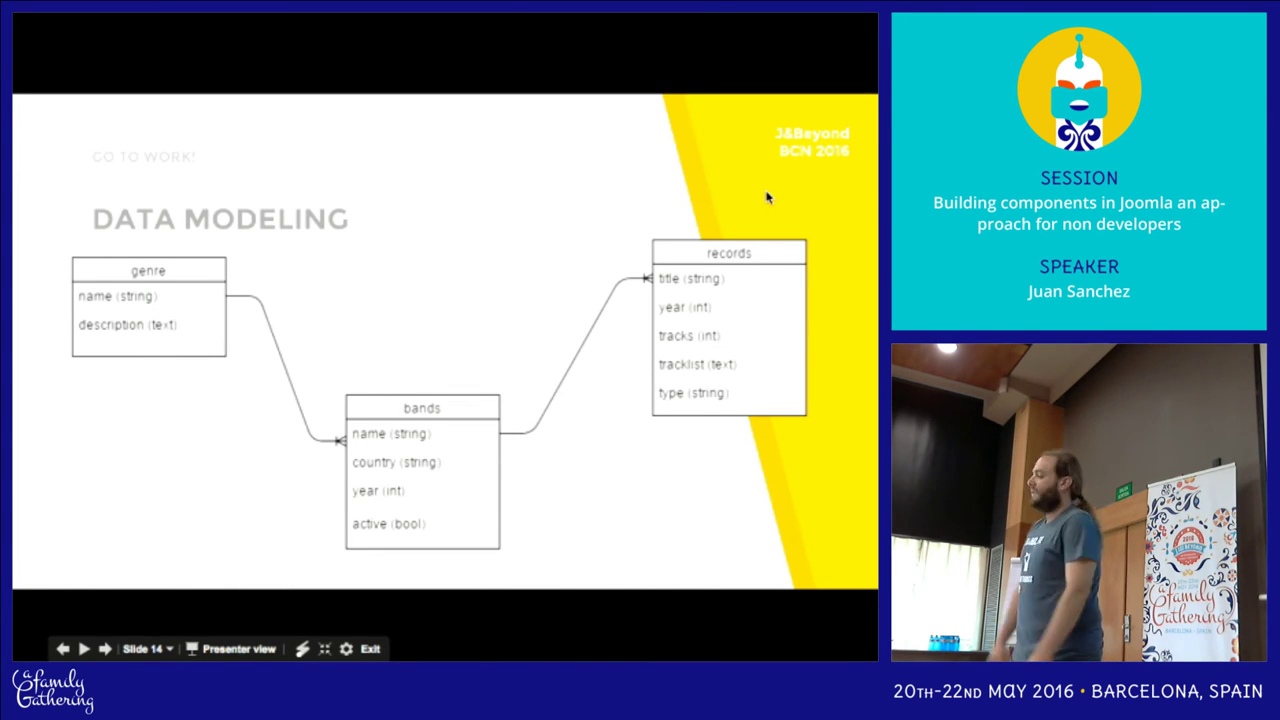
pyautogui.press('Right')
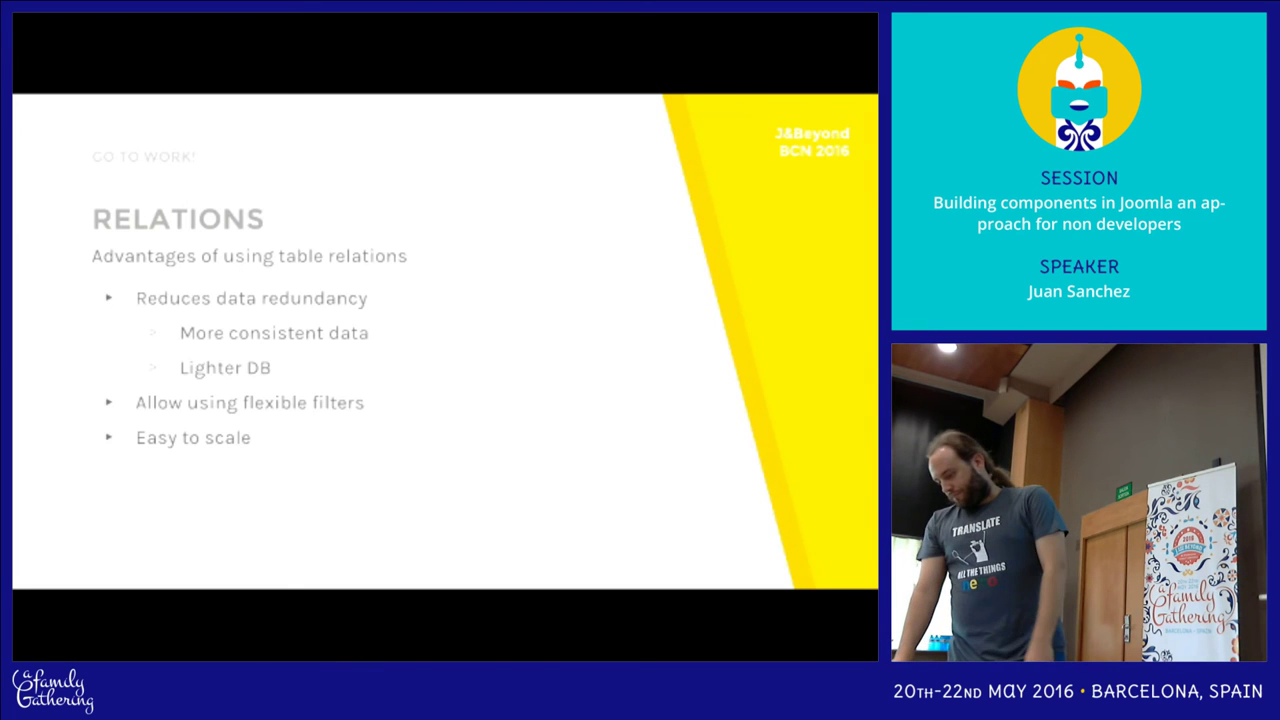
pyautogui.press('Right')
pyautogui.press('Right')
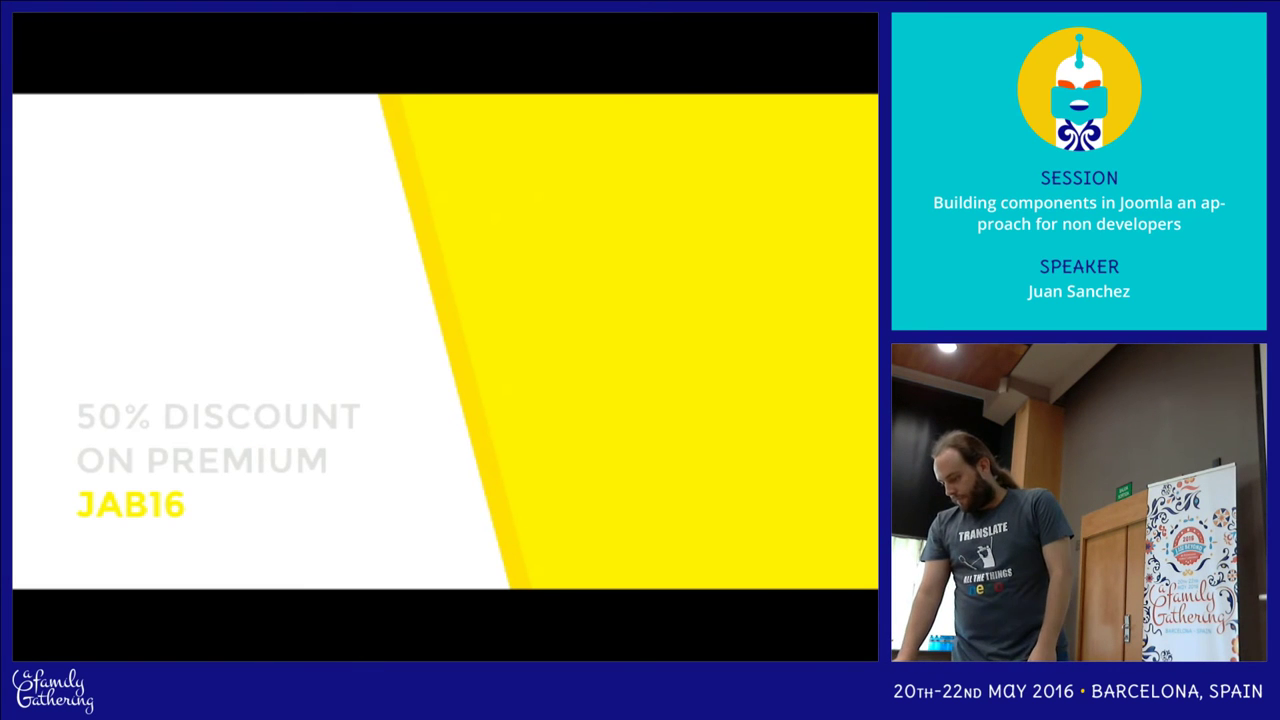